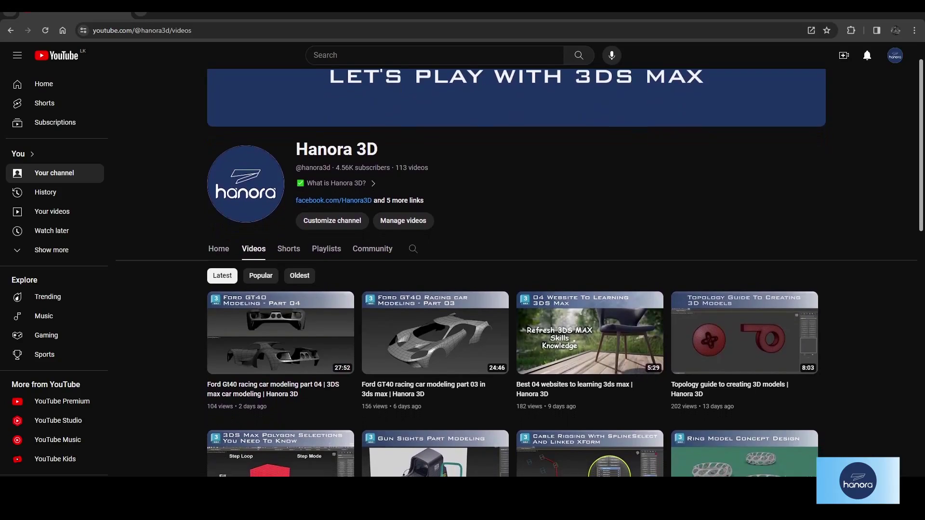
Create a 50 cm square plane by keyboard entry, shown maximized in Perspective with edged faces
{"action": "scroll", "coordinate": [509, 274], "scroll_direction": "down", "scroll_amount": 1}
{"action": "scroll", "coordinate": [509, 274], "scroll_direction": "down", "scroll_amount": 1}
{"action": "scroll", "coordinate": [509, 275], "scroll_direction": "down", "scroll_amount": 1}
{"action": "scroll", "coordinate": [509, 275], "scroll_direction": "down", "scroll_amount": 1}
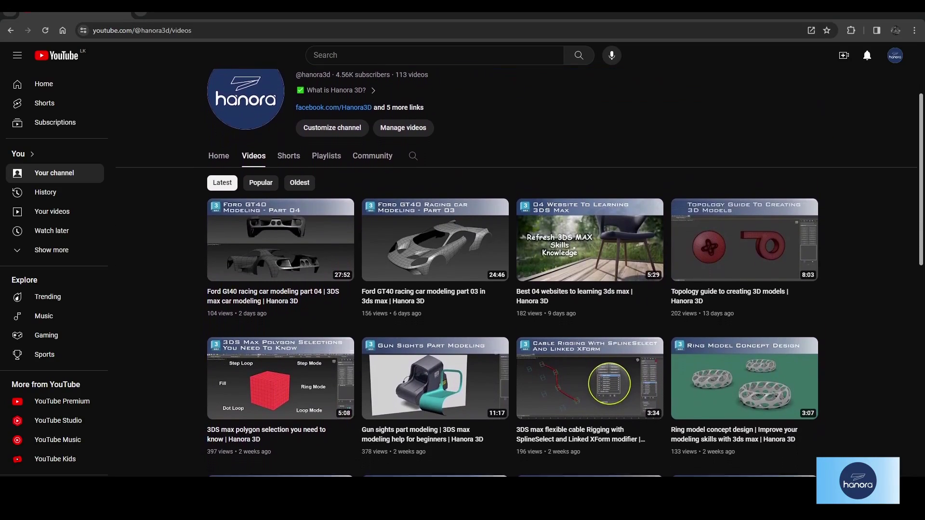
{"action": "scroll", "coordinate": [508, 275], "scroll_direction": "down", "scroll_amount": 1}
{"action": "scroll", "coordinate": [509, 275], "scroll_direction": "down", "scroll_amount": 1}
{"action": "scroll", "coordinate": [509, 274], "scroll_direction": "down", "scroll_amount": 1}
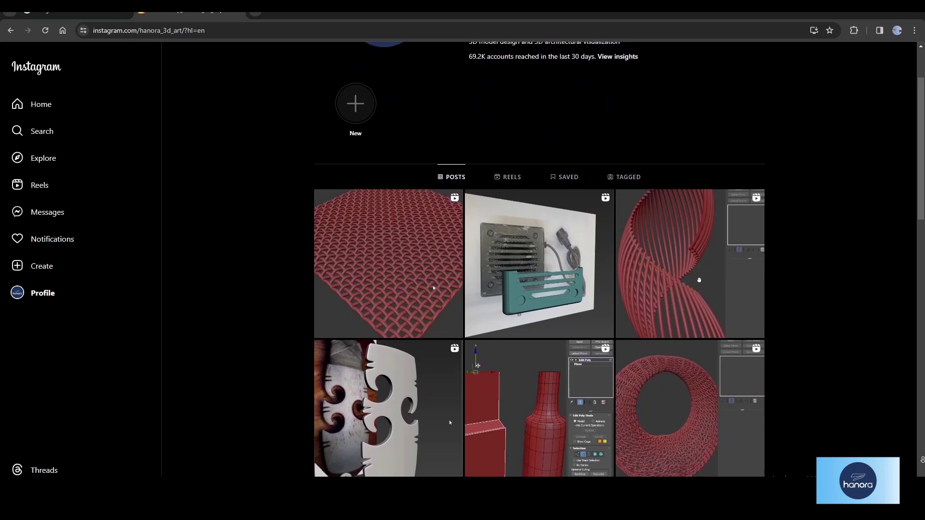
{"action": "scroll", "coordinate": [540, 260], "scroll_direction": "down", "scroll_amount": 1}
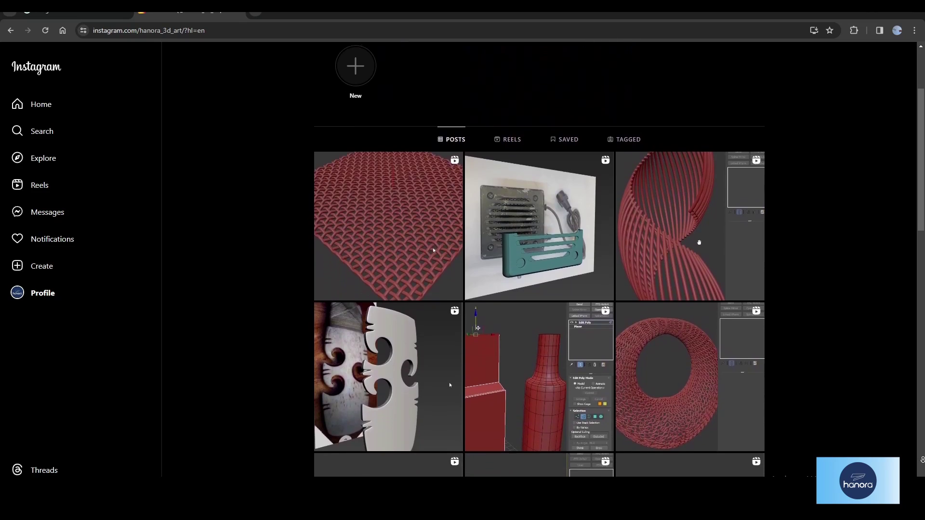
{"action": "scroll", "coordinate": [539, 261], "scroll_direction": "down", "scroll_amount": 1}
{"action": "scroll", "coordinate": [540, 261], "scroll_direction": "down", "scroll_amount": 1}
{"action": "scroll", "coordinate": [539, 260], "scroll_direction": "down", "scroll_amount": 1}
{"action": "scroll", "coordinate": [539, 260], "scroll_direction": "down", "scroll_amount": 1}
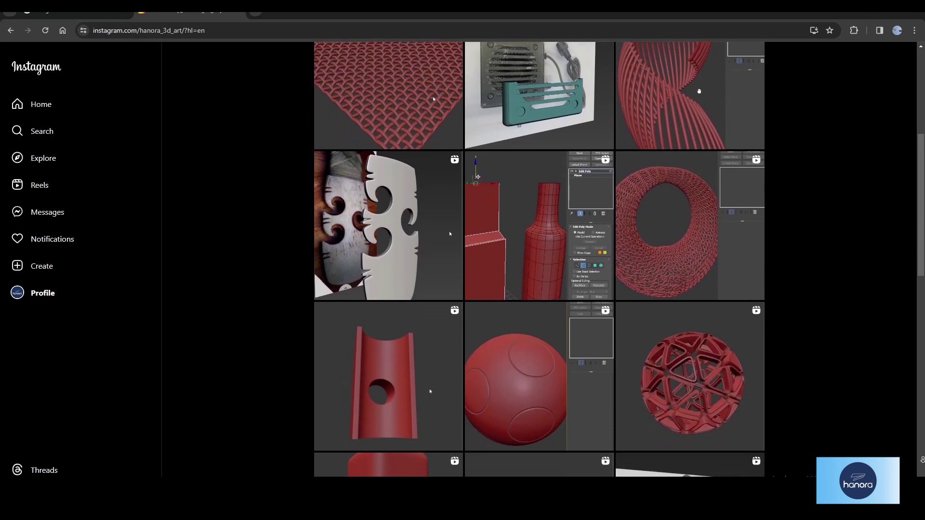
{"action": "scroll", "coordinate": [539, 260], "scroll_direction": "down", "scroll_amount": 1}
{"action": "scroll", "coordinate": [539, 260], "scroll_direction": "down", "scroll_amount": 1}
{"action": "scroll", "coordinate": [539, 260], "scroll_direction": "down", "scroll_amount": 1}
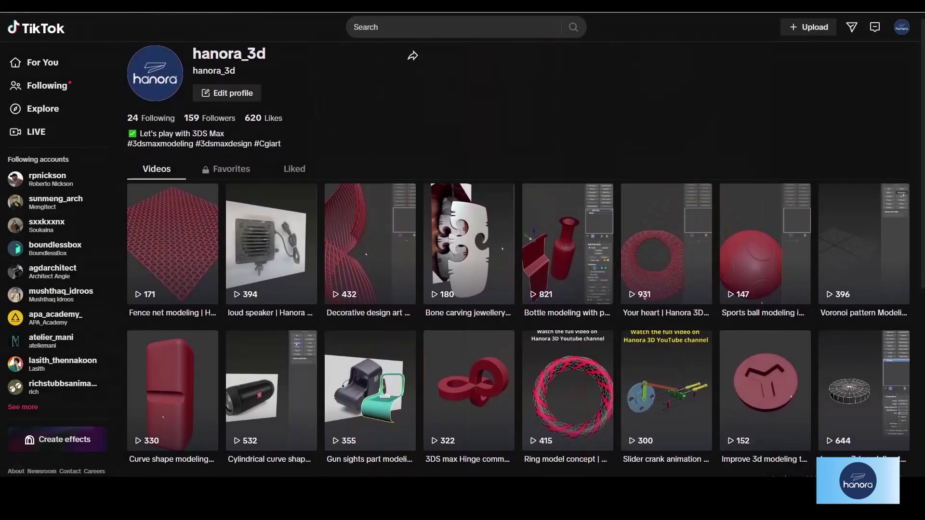
{"action": "scroll", "coordinate": [523, 260], "scroll_direction": "down", "scroll_amount": 1}
{"action": "scroll", "coordinate": [523, 260], "scroll_direction": "down", "scroll_amount": 1}
{"action": "scroll", "coordinate": [523, 260], "scroll_direction": "down", "scroll_amount": 1}
{"action": "scroll", "coordinate": [523, 260], "scroll_direction": "down", "scroll_amount": 1}
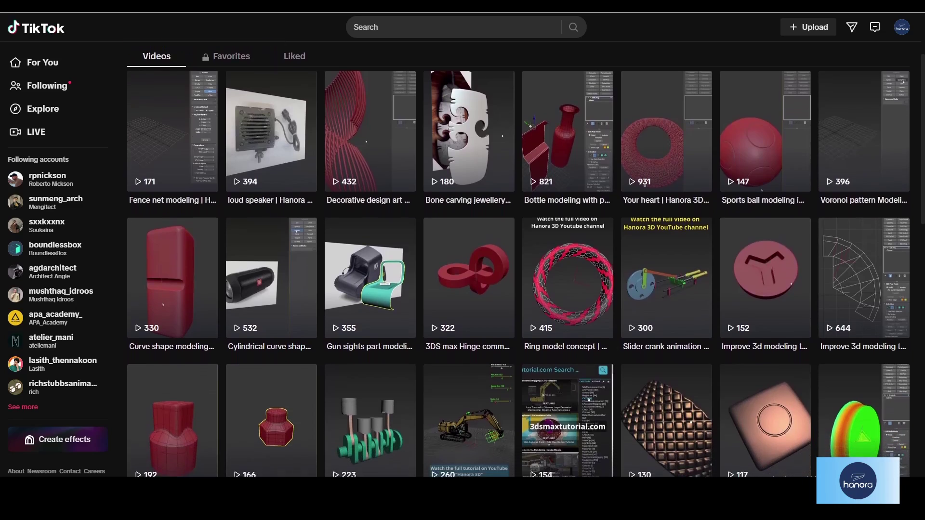
{"action": "scroll", "coordinate": [523, 260], "scroll_direction": "down", "scroll_amount": 1}
{"action": "scroll", "coordinate": [523, 260], "scroll_direction": "down", "scroll_amount": 1}
{"action": "scroll", "coordinate": [523, 260], "scroll_direction": "down", "scroll_amount": 1}
{"action": "scroll", "coordinate": [523, 260], "scroll_direction": "down", "scroll_amount": 1}
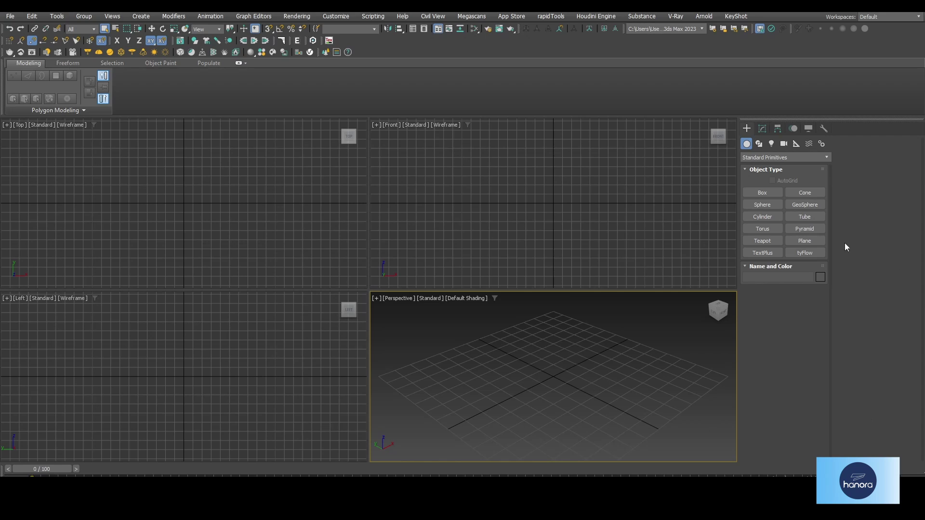
{"action": "left_click", "coordinate": [810, 243]}
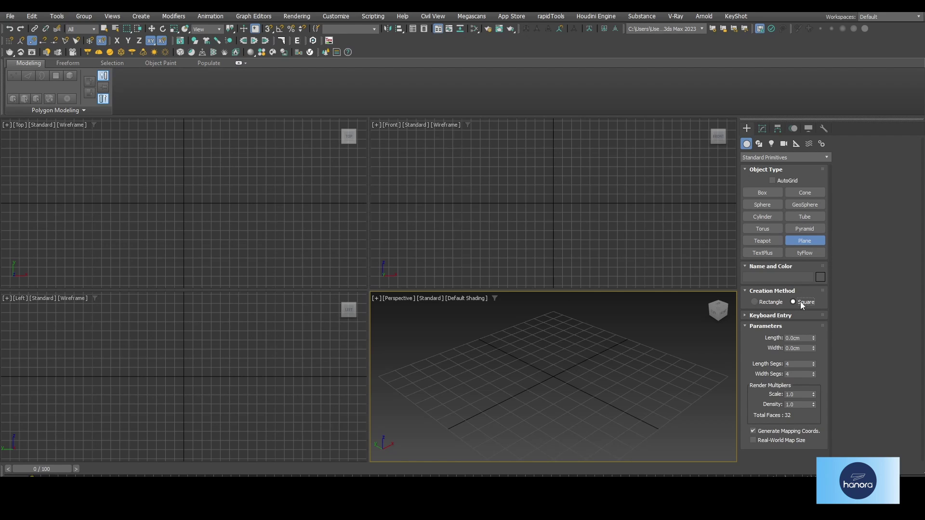
{"action": "left_click", "coordinate": [774, 315]}
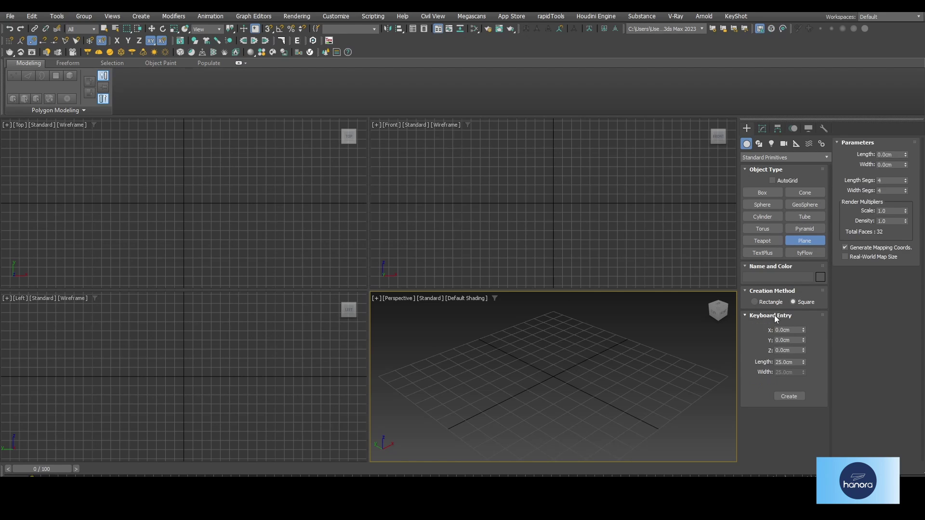
{"action": "double_click", "coordinate": [790, 364]}
{"action": "type", "text": "50"}
{"action": "left_click", "coordinate": [796, 399]}
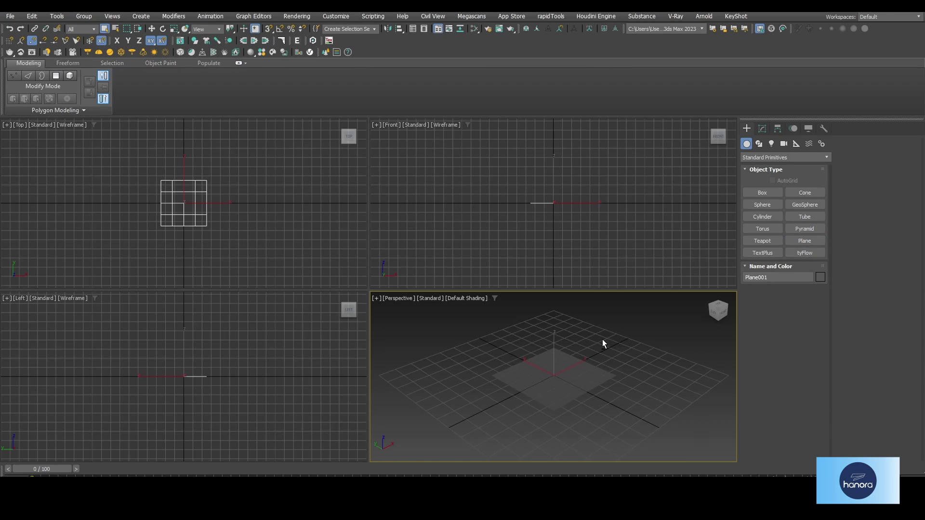
{"action": "key", "text": "alt+w"}
{"action": "key", "text": "F4"}
Hide the grid, give the plane 30×30 length and width segments, and convert it to Editable Poly
{"action": "key", "text": "g"}
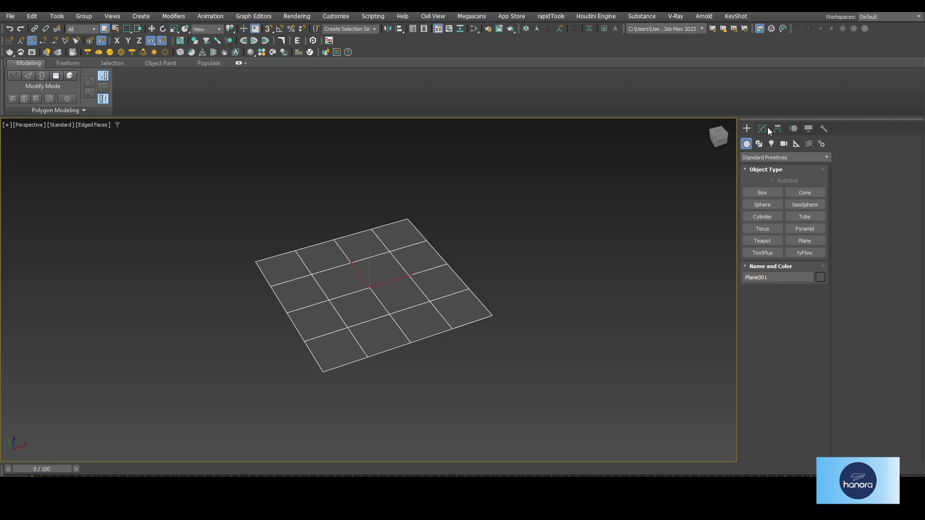
{"action": "left_click", "coordinate": [762, 129]}
{"action": "double_click", "coordinate": [798, 427]}
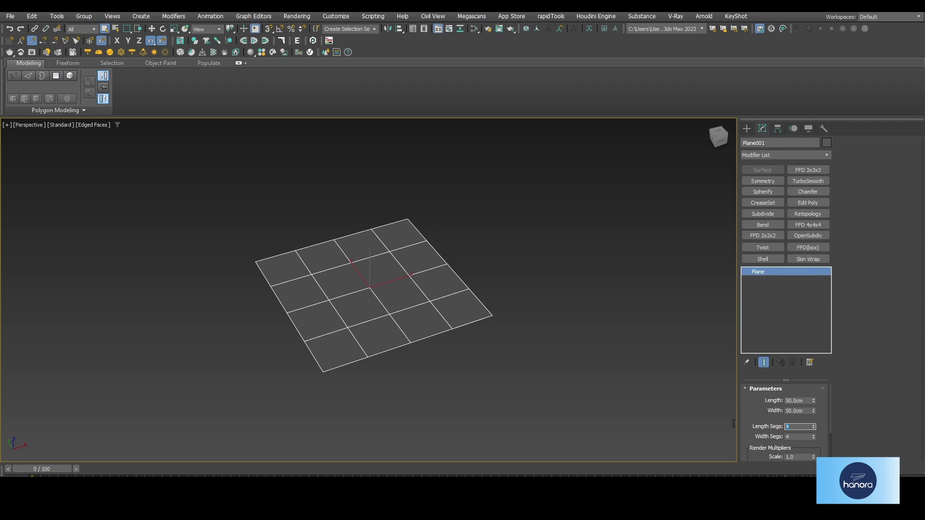
{"action": "key", "text": "Tab"}
{"action": "type", "text": "30"}
{"action": "key", "text": "Return"}
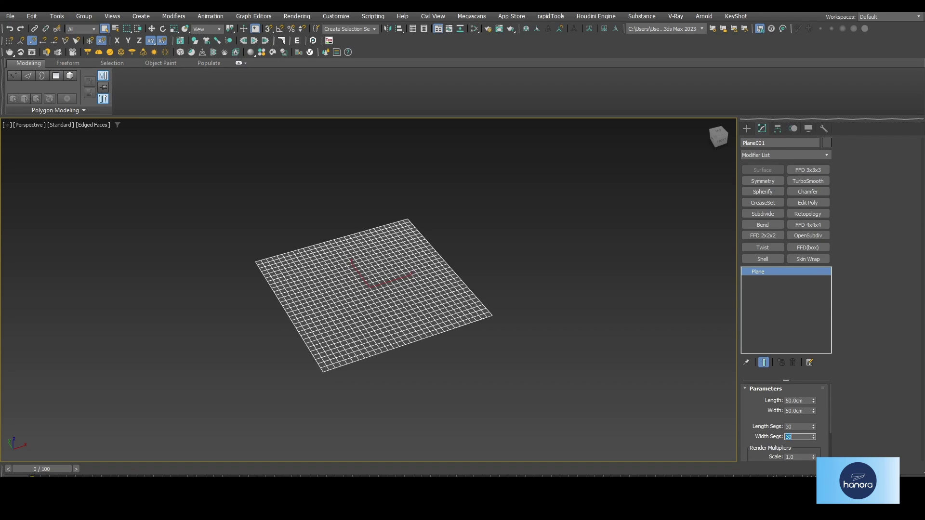
{"action": "right_click", "coordinate": [380, 237]}
{"action": "mouse_move", "coordinate": [405, 367]}
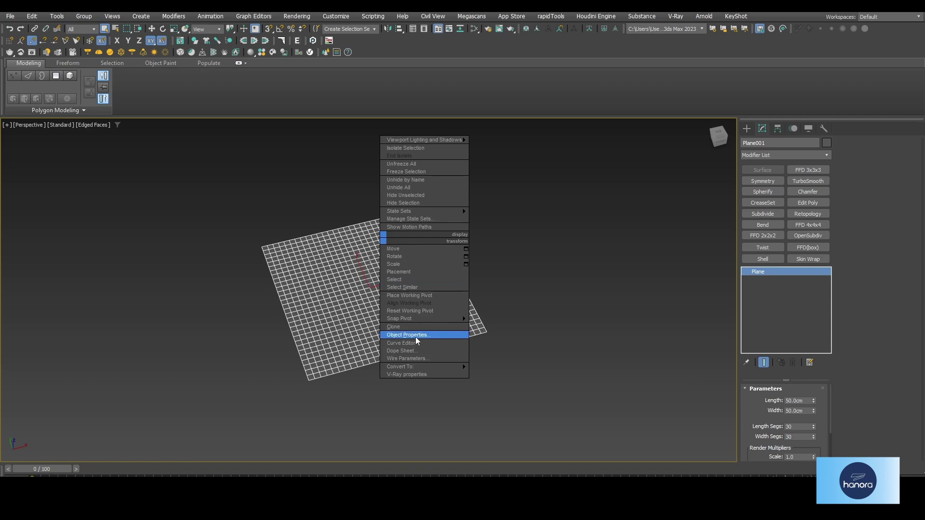
{"action": "left_click", "coordinate": [526, 375]}
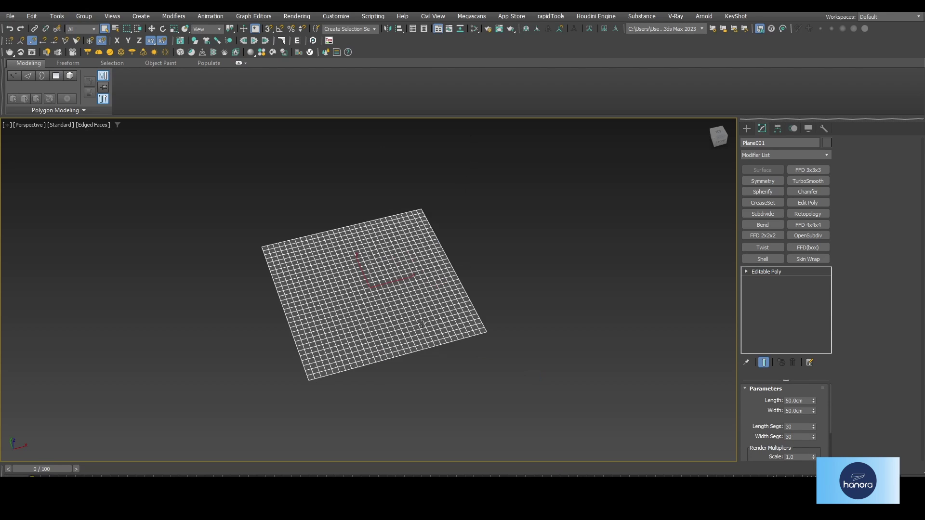
In Edge mode, pick one edge and use Loop then Ring to select all parallel edge columns
{"action": "key", "text": "2"}
{"action": "scroll", "coordinate": [337, 270], "scroll_direction": "up", "scroll_amount": 3}
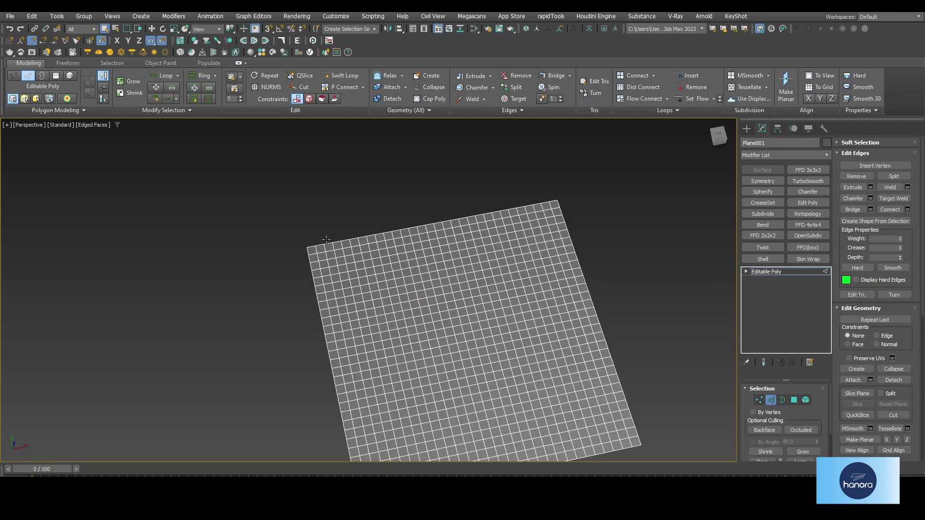
{"action": "scroll", "coordinate": [293, 262], "scroll_direction": "up", "scroll_amount": 3}
{"action": "left_click", "coordinate": [306, 264]}
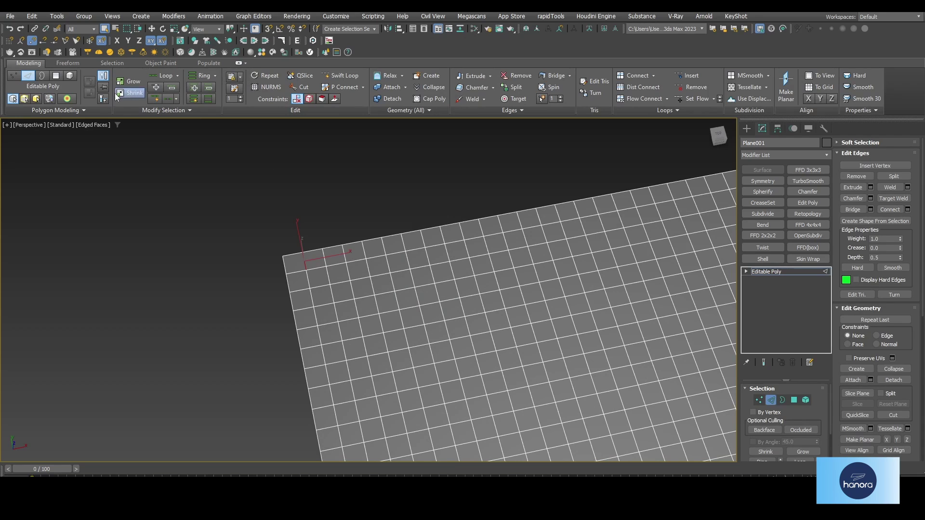
{"action": "left_click", "coordinate": [164, 76]}
{"action": "left_click", "coordinate": [201, 76]}
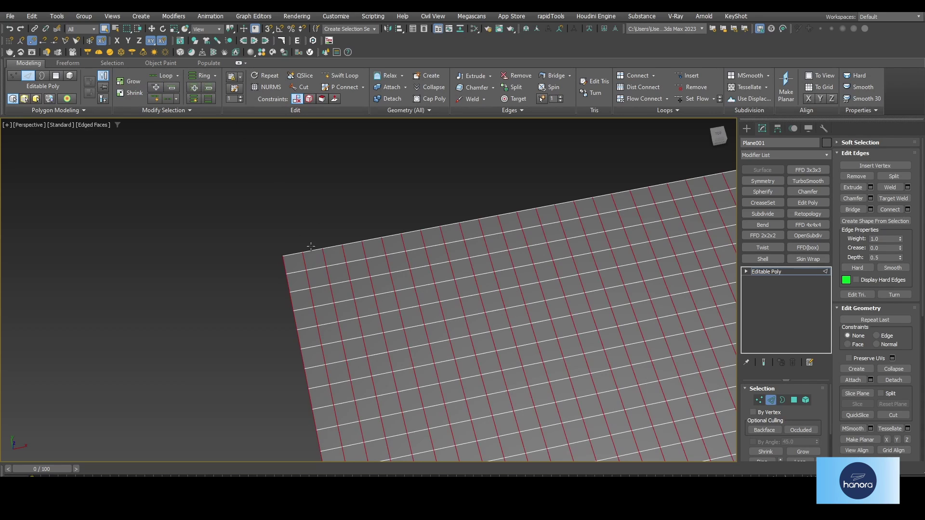
{"action": "scroll", "coordinate": [378, 310], "scroll_direction": "down", "scroll_amount": 4}
Create a Linear shape from the selected edges
{"action": "left_click", "coordinate": [518, 111]}
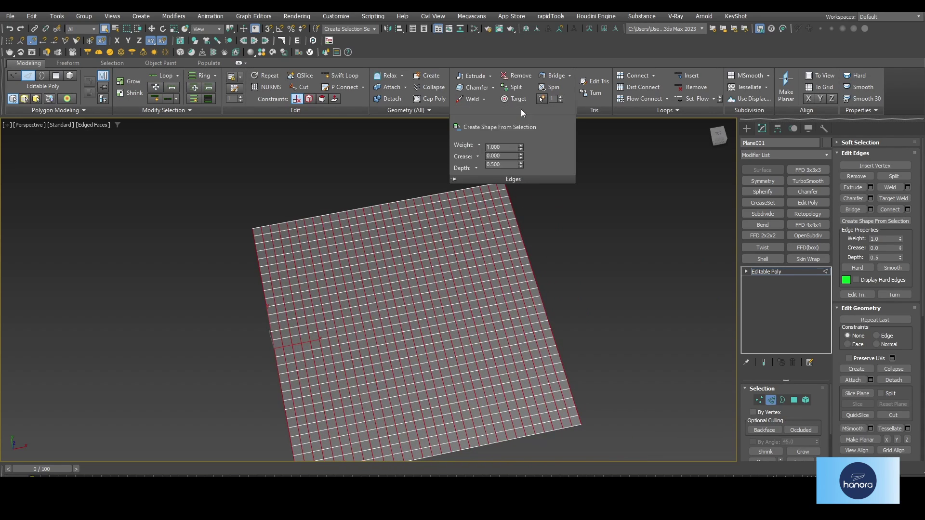
{"action": "left_click", "coordinate": [506, 127]}
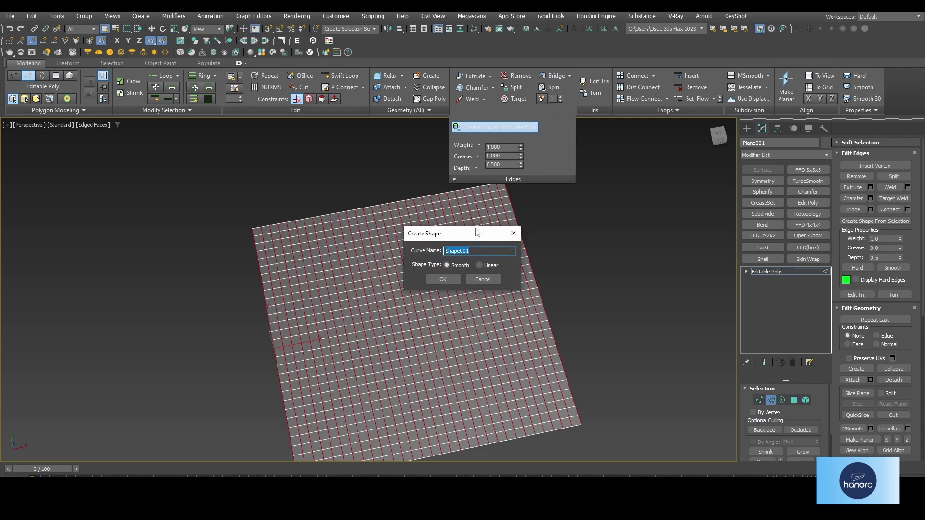
{"action": "left_click_drag", "start_coordinate": [475, 232], "coordinate": [610, 205]}
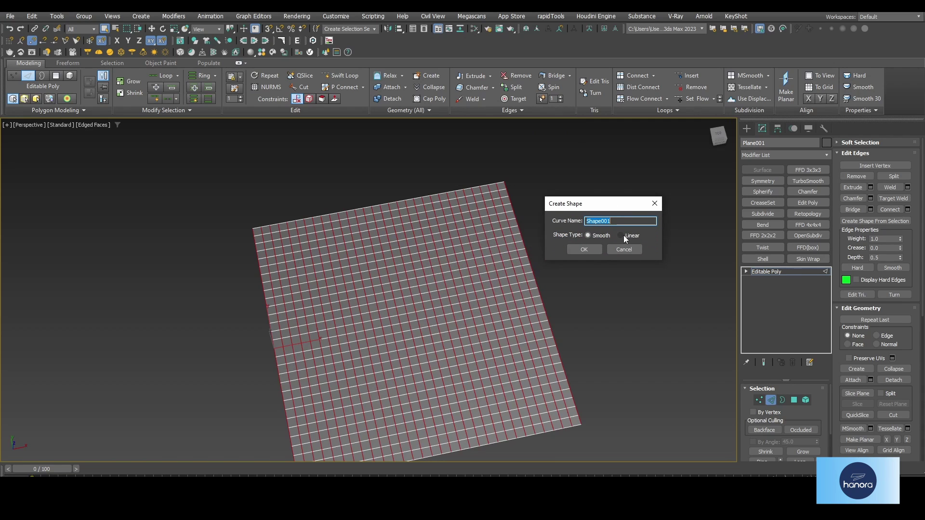
{"action": "left_click", "coordinate": [625, 236]}
{"action": "left_click", "coordinate": [584, 250]}
Exit edge editing and hide the plane, leaving only the extracted lines
{"action": "left_click", "coordinate": [773, 401]}
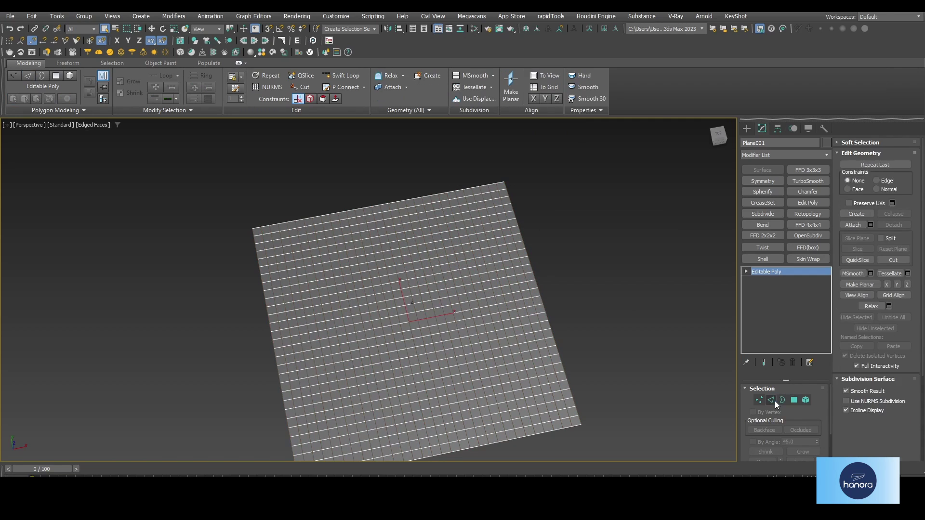
{"action": "left_click", "coordinate": [502, 332]}
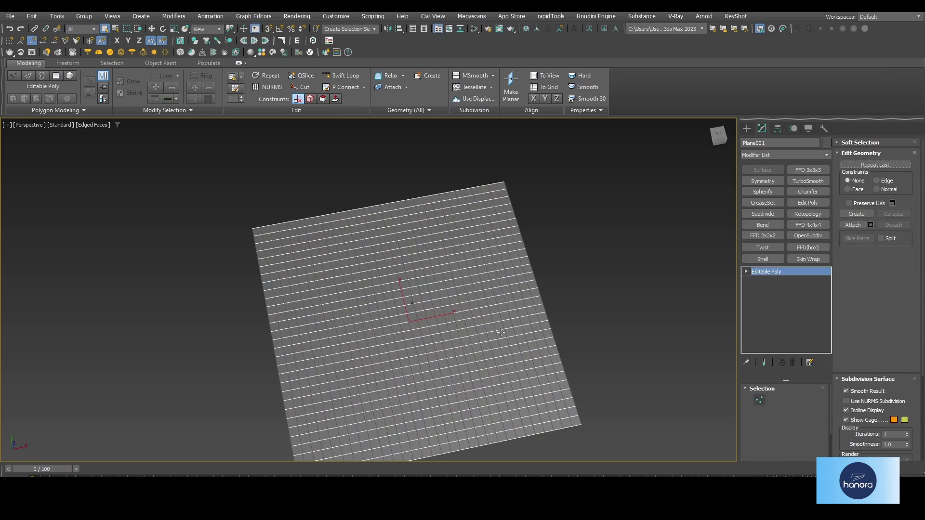
{"action": "right_click", "coordinate": [501, 332]}
{"action": "left_click", "coordinate": [533, 296]}
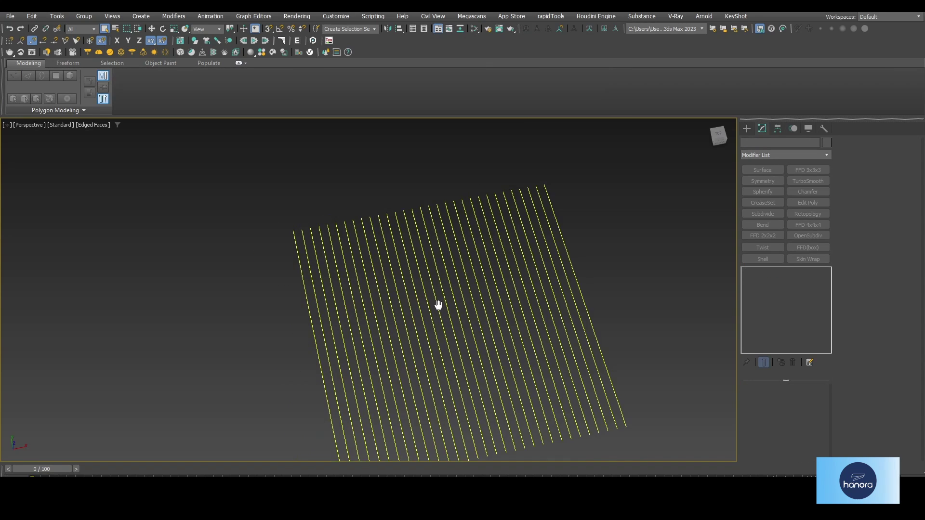
Select the extracted lines and enter Vertex sub-object mode
{"action": "left_click", "coordinate": [424, 282]}
{"action": "key", "text": "1"}
{"action": "middle_click_drag", "start_coordinate": [424, 282], "coordinate": [431, 307], "text": "alt"}
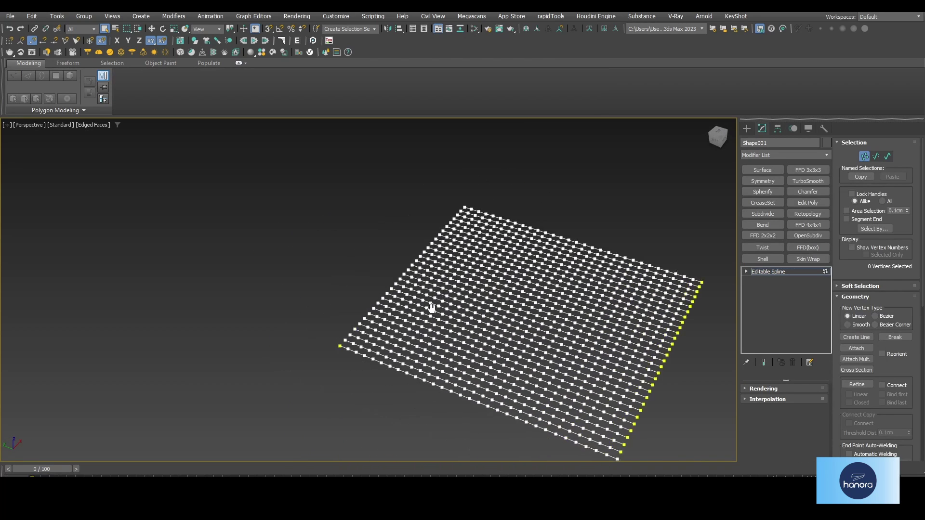
{"action": "scroll", "coordinate": [431, 307], "scroll_direction": "up", "scroll_amount": 1}
{"action": "scroll", "coordinate": [382, 323], "scroll_direction": "up", "scroll_amount": 4}
{"action": "scroll", "coordinate": [404, 315], "scroll_direction": "up", "scroll_amount": 2}
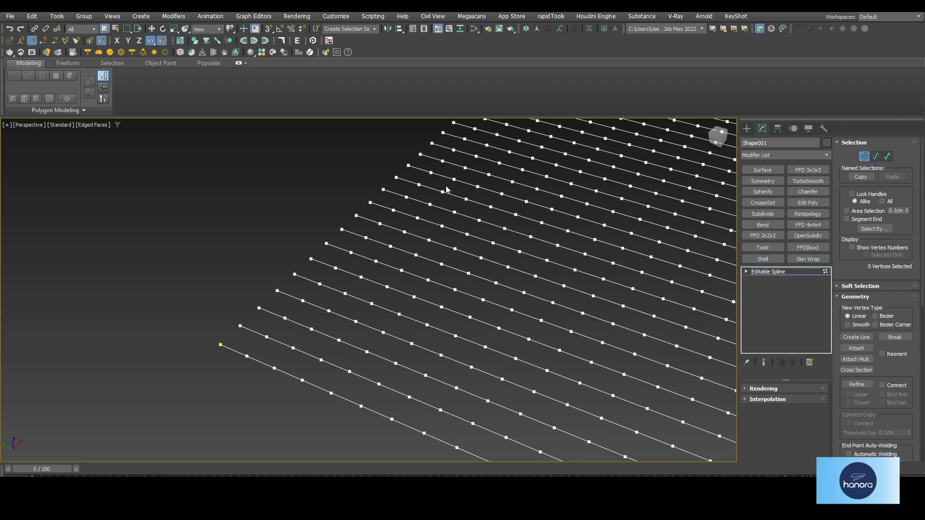
Maximize the Left viewport with the grid hidden to marquee-select alternating vertices
{"action": "key", "text": "alt+w"}
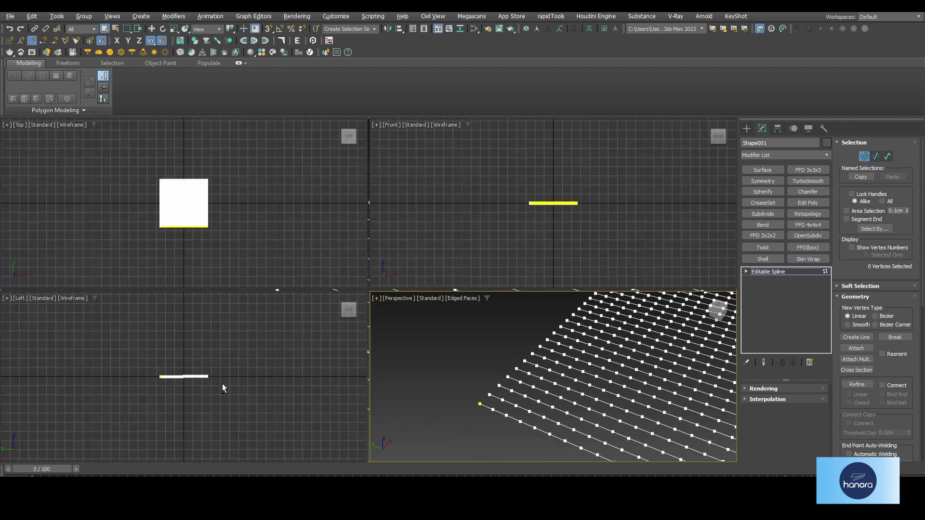
{"action": "right_click", "coordinate": [218, 361]}
{"action": "key", "text": "alt+w"}
{"action": "scroll", "coordinate": [344, 314], "scroll_direction": "up", "scroll_amount": 5}
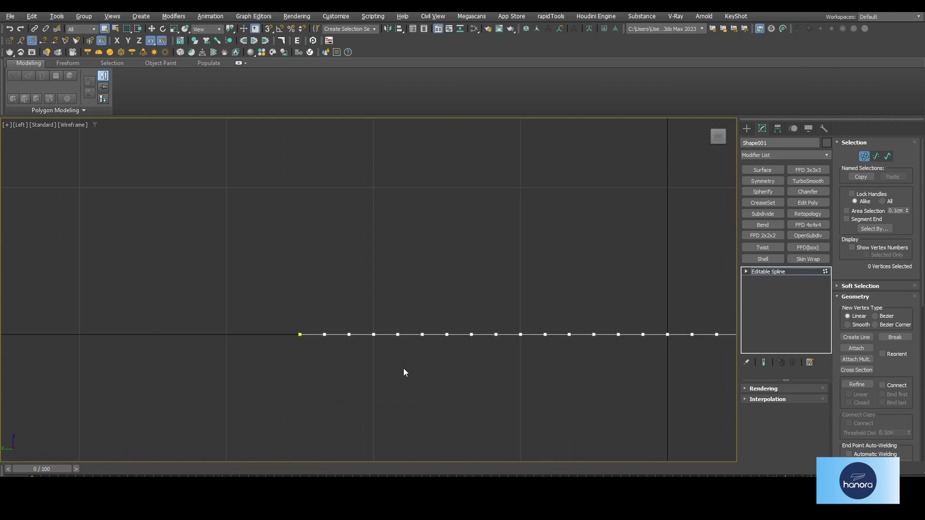
{"action": "middle_click_drag", "start_coordinate": [344, 314], "coordinate": [236, 320]}
{"action": "key", "text": "g"}
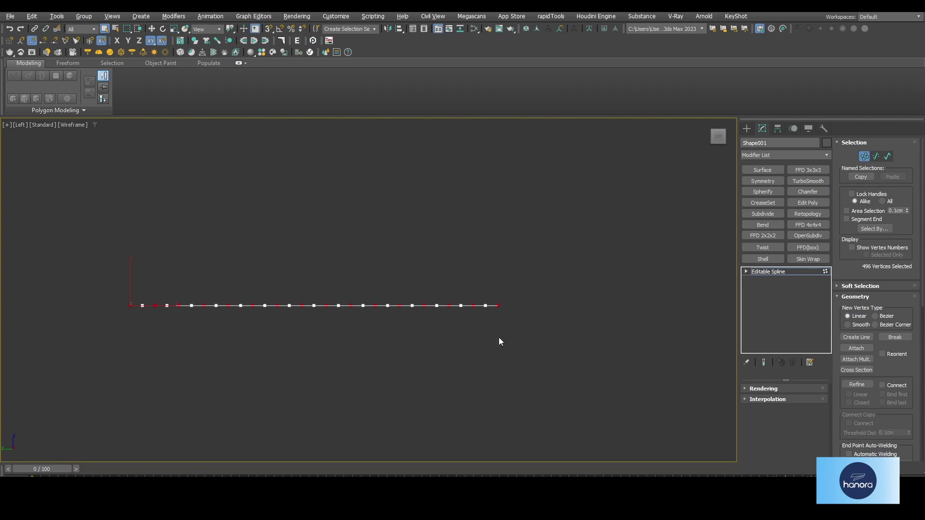
Return to the Perspective view with the 496 alternating vertices selected
{"action": "key", "text": "p"}
{"action": "scroll", "coordinate": [527, 382], "scroll_direction": "up", "scroll_amount": 2}
{"action": "scroll", "coordinate": [380, 351], "scroll_direction": "down", "scroll_amount": 3}
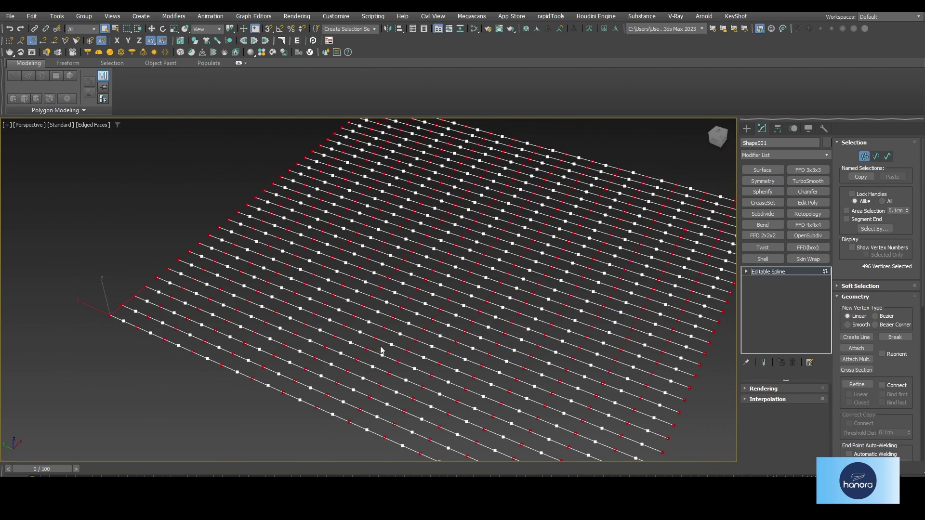
{"action": "scroll", "coordinate": [352, 313], "scroll_direction": "up", "scroll_amount": 2}
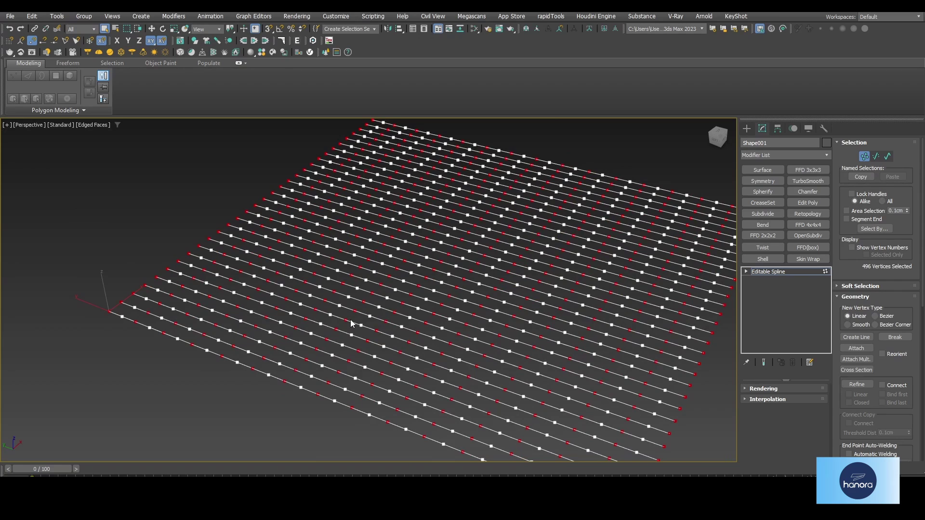
Offset the selected vertices by 0.5 on Z using the Move Transform Type-In
{"action": "right_click", "coordinate": [152, 28]}
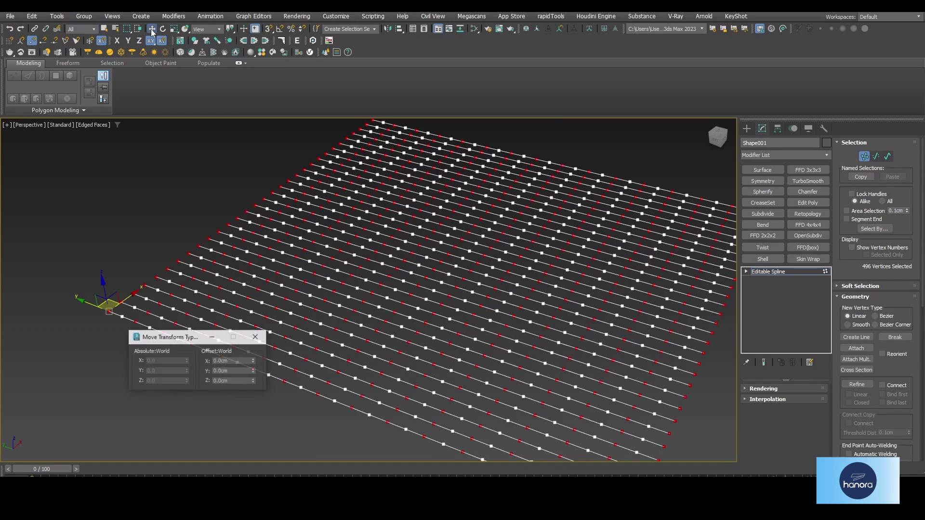
{"action": "left_click_drag", "start_coordinate": [178, 340], "coordinate": [124, 181]}
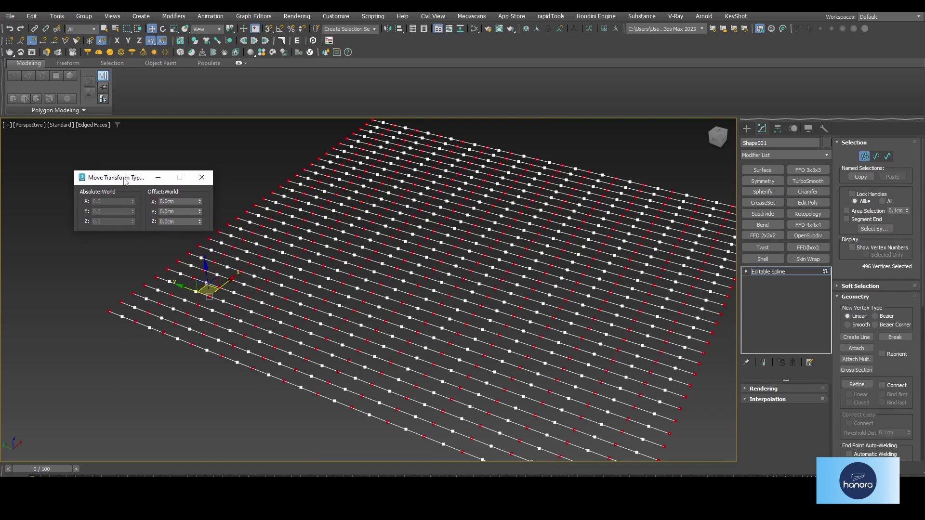
{"action": "left_click", "coordinate": [182, 222]}
{"action": "key", "text": "Return"}
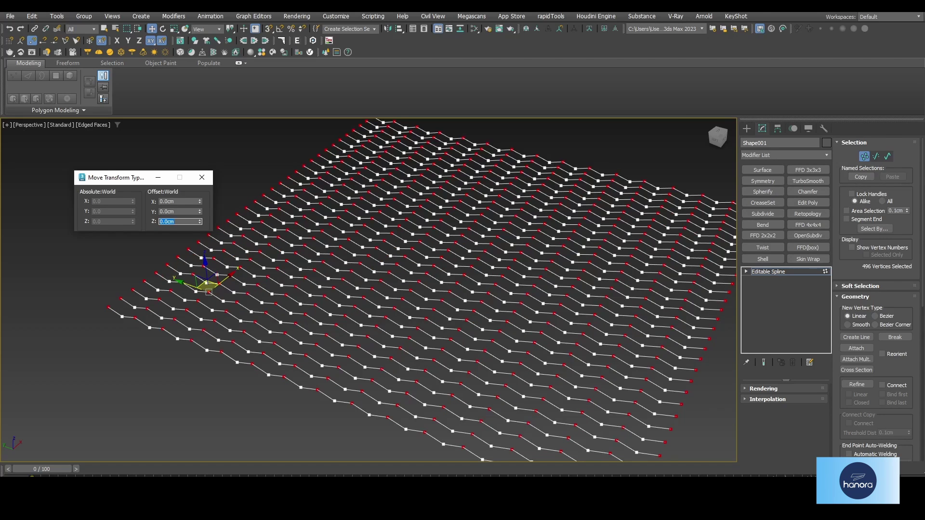
{"action": "middle_click_drag", "start_coordinate": [299, 248], "coordinate": [340, 262], "text": "alt"}
Invert the vertex selection and offset those vertices by -5 on Z
{"action": "key", "text": "ctrl+i"}
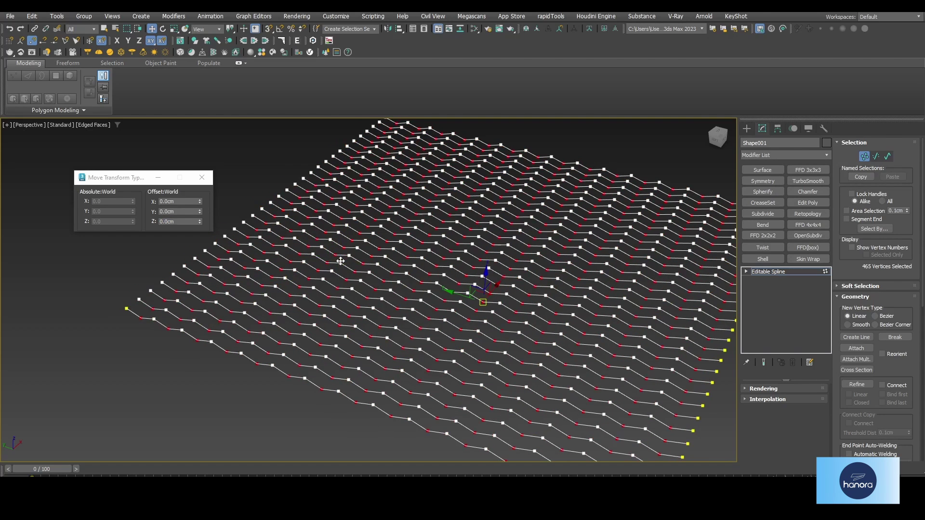
{"action": "double_click", "coordinate": [159, 221]}
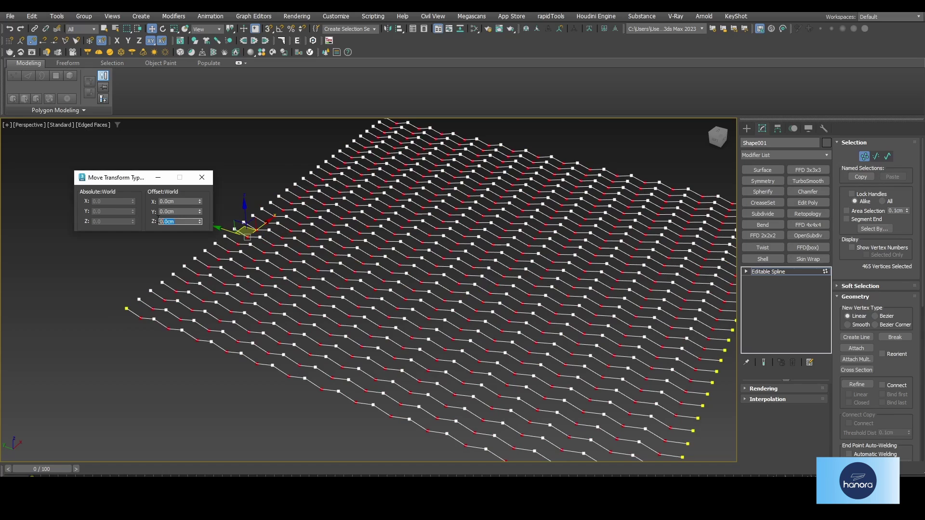
{"action": "type", "text": "-.5"}
{"action": "key", "text": "Return"}
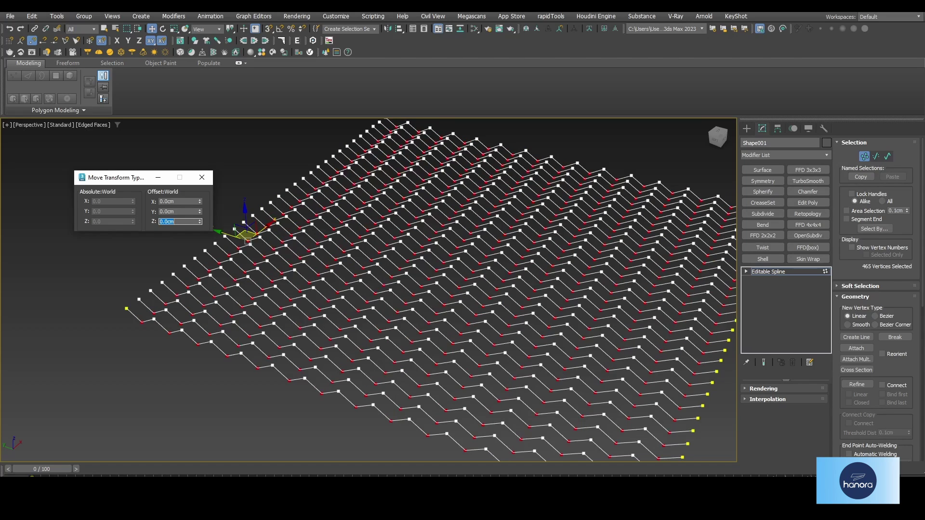
{"action": "left_click", "coordinate": [202, 178]}
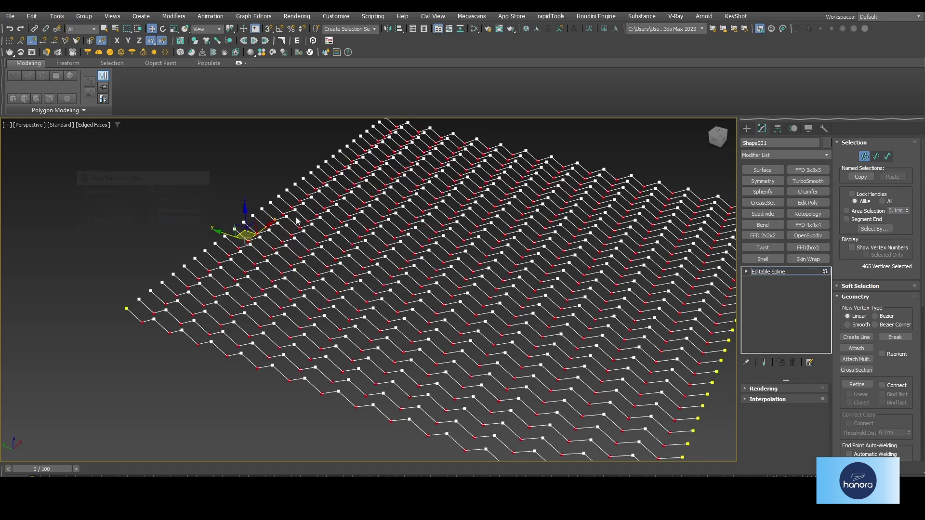
Enter Spline sub-object mode and frame the row of splines in the Front view
{"action": "left_click", "coordinate": [892, 160]}
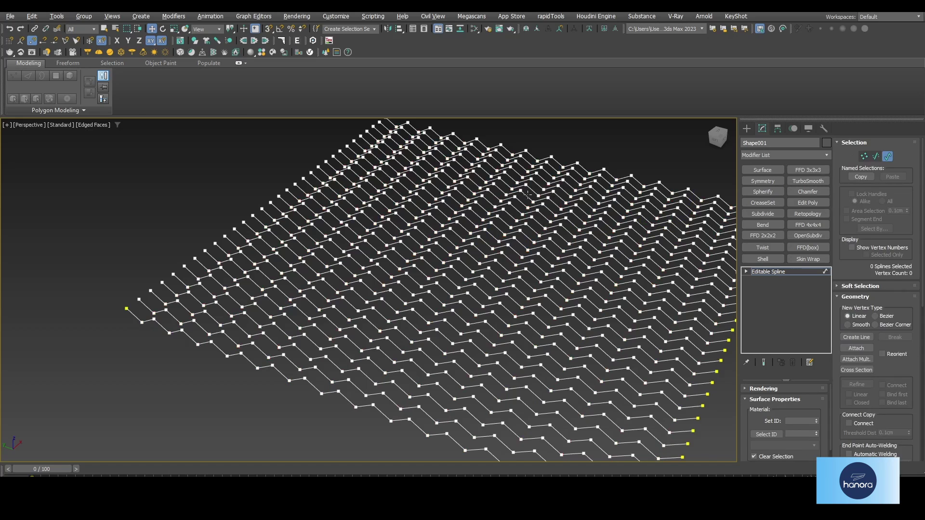
{"action": "key", "text": "f"}
{"action": "scroll", "coordinate": [467, 208], "scroll_direction": "down", "scroll_amount": 2}
{"action": "scroll", "coordinate": [385, 258], "scroll_direction": "up", "scroll_amount": 5}
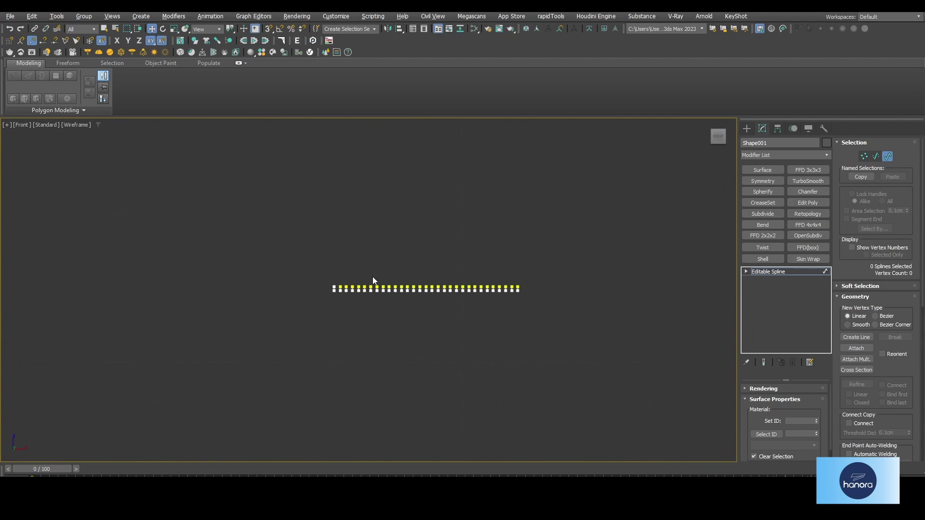
{"action": "scroll", "coordinate": [374, 281], "scroll_direction": "up", "scroll_amount": 4}
{"action": "mouse_move", "coordinate": [510, 326]}
{"action": "middle_mouse_down"}
{"action": "mouse_move", "coordinate": [304, 264]}
{"action": "mouse_move", "coordinate": [369, 278]}
{"action": "middle_mouse_up"}
{"action": "scroll", "coordinate": [308, 268], "scroll_direction": "down", "scroll_amount": 2}
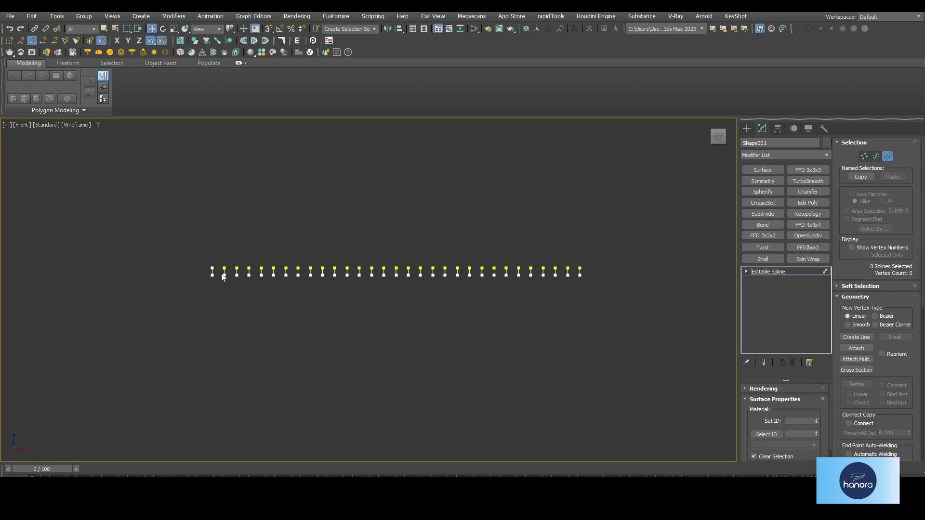
{"action": "scroll", "coordinate": [223, 276], "scroll_direction": "up", "scroll_amount": 2}
{"action": "middle_click_drag", "start_coordinate": [223, 275], "coordinate": [149, 273]}
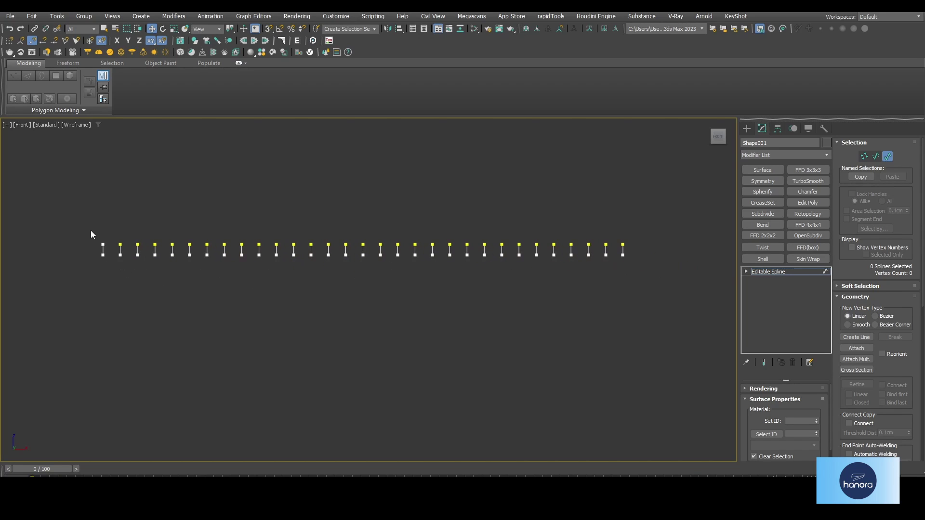
Marquee-select every other zigzag spline, 16 in total
{"action": "left_click_drag", "start_coordinate": [92, 235], "coordinate": [113, 267]}
{"action": "left_click_drag", "start_coordinate": [134, 233], "coordinate": [145, 257], "text": "ctrl"}
{"action": "key", "text": "q"}
{"action": "left_click_drag", "start_coordinate": [195, 235], "coordinate": [217, 260], "text": "ctrl"}
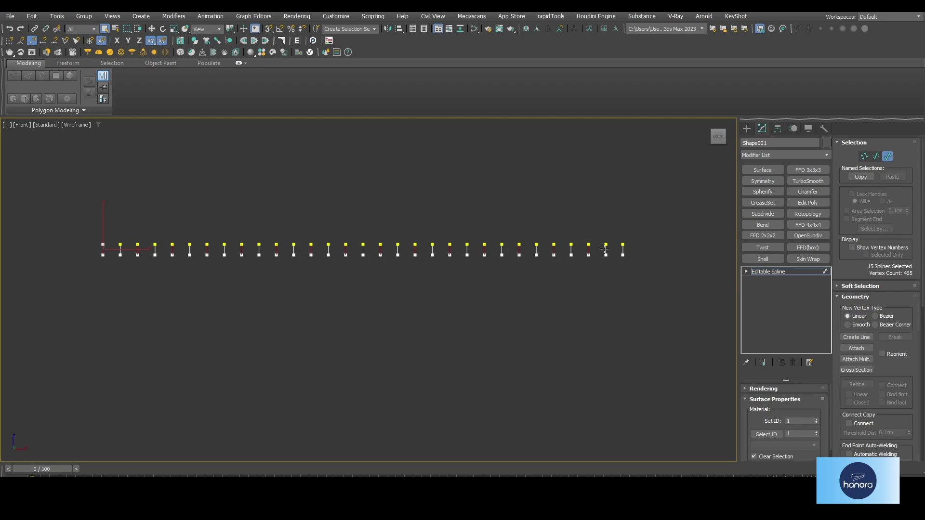
{"action": "left_click_drag", "start_coordinate": [628, 268], "coordinate": [627, 268], "text": "ctrl"}
Return to a maximized Perspective view of the grid
{"action": "key", "text": "alt+w"}
{"action": "right_click", "coordinate": [603, 341]}
{"action": "key", "text": "alt+w"}
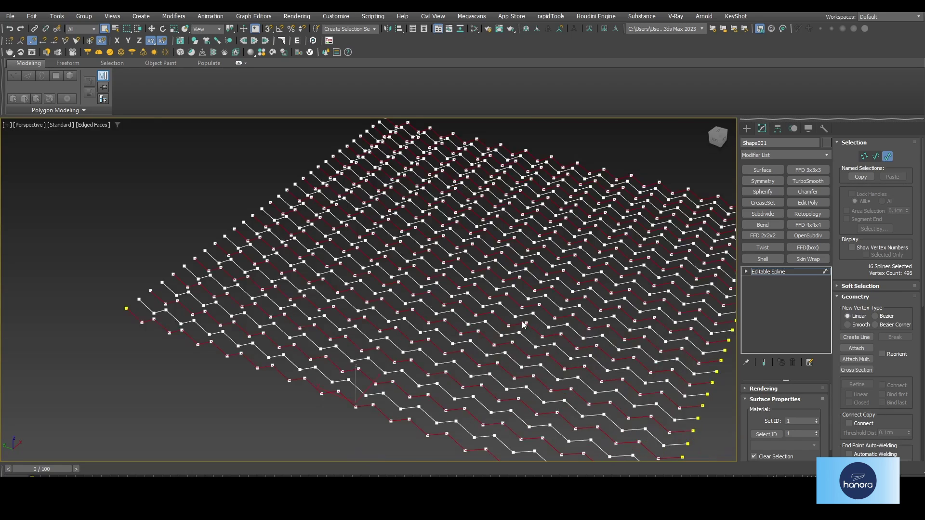
{"action": "middle_click_drag", "start_coordinate": [564, 319], "coordinate": [545, 318], "text": "alt"}
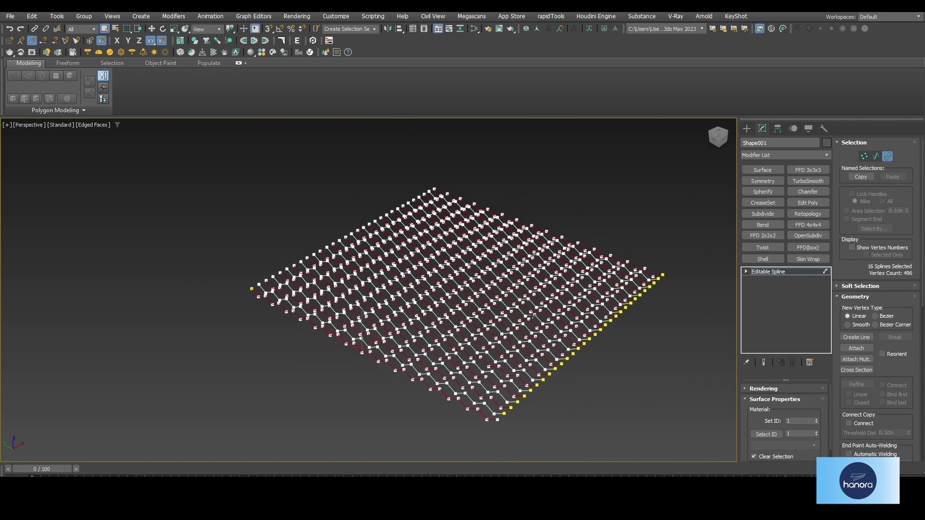
Add a Mirror modifier on the Z axis to the selected splines
{"action": "left_click", "coordinate": [785, 154]}
{"action": "key", "text": "m"}
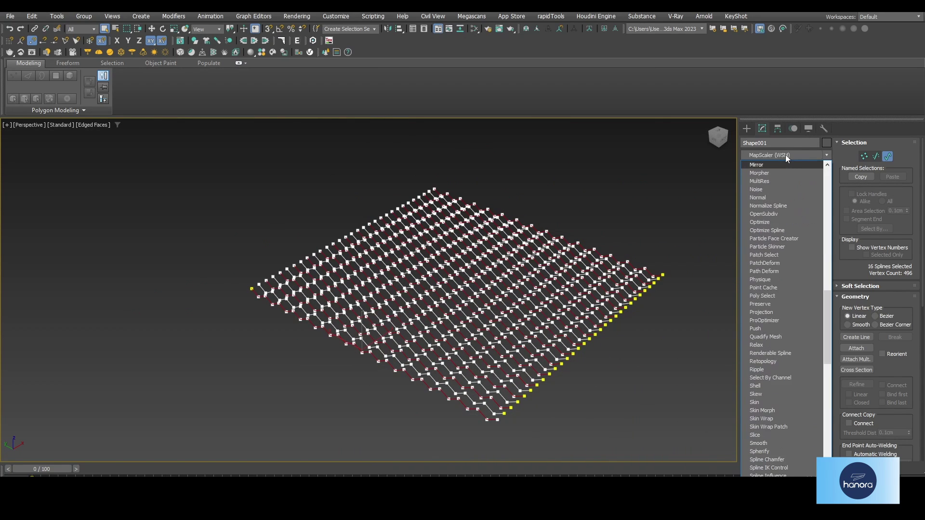
{"action": "key", "text": "Return"}
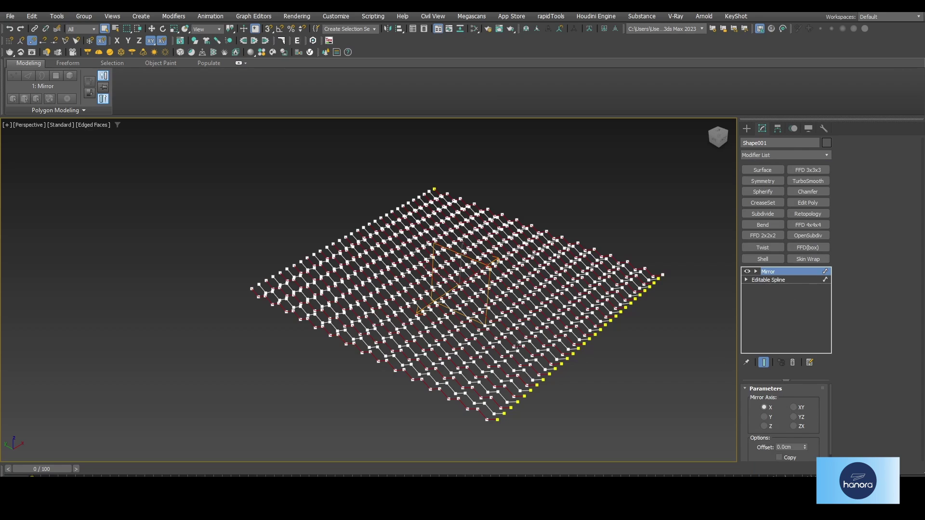
{"action": "scroll", "coordinate": [517, 345], "scroll_direction": "up", "scroll_amount": 3}
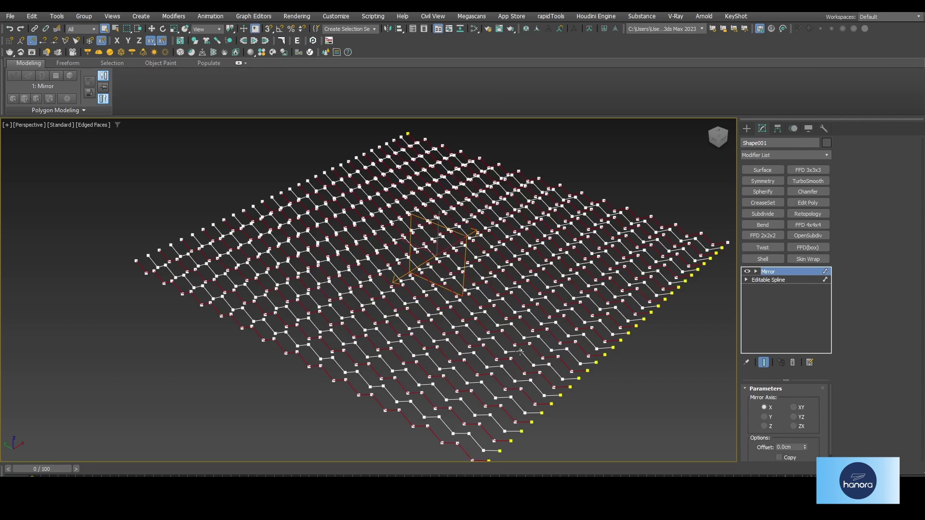
{"action": "left_click", "coordinate": [764, 426]}
Collapse the mirror into the editable spline
{"action": "right_click", "coordinate": [554, 244]}
{"action": "mouse_move", "coordinate": [571, 367]}
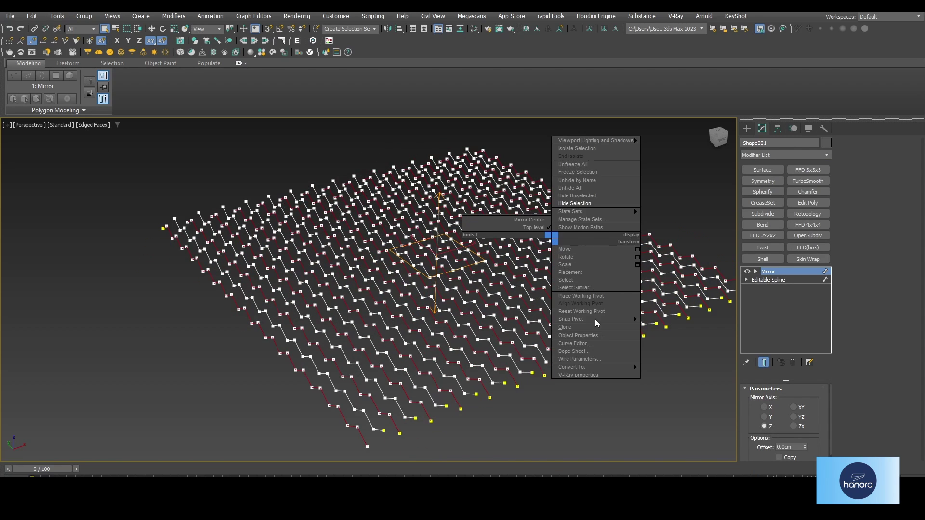
{"action": "left_click", "coordinate": [692, 368]}
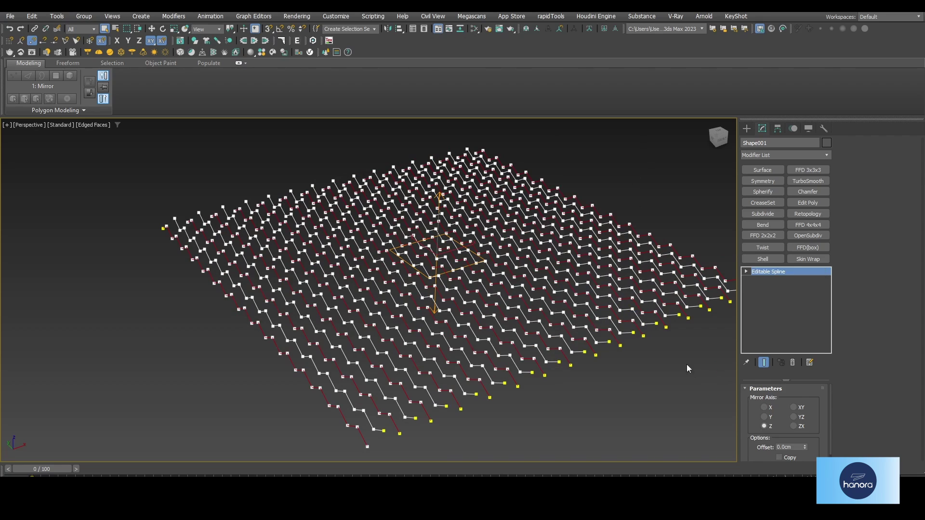
{"action": "mouse_move", "coordinate": [687, 364]}
{"action": "middle_mouse_down", "text": "alt"}
{"action": "mouse_move", "coordinate": [583, 285]}
{"action": "mouse_move", "coordinate": [575, 293]}
{"action": "middle_mouse_up", "text": "alt"}
Select all 31 splines and rotate each about its own pivot on Z with Angle Snap on
{"action": "key", "text": "ctrl+a"}
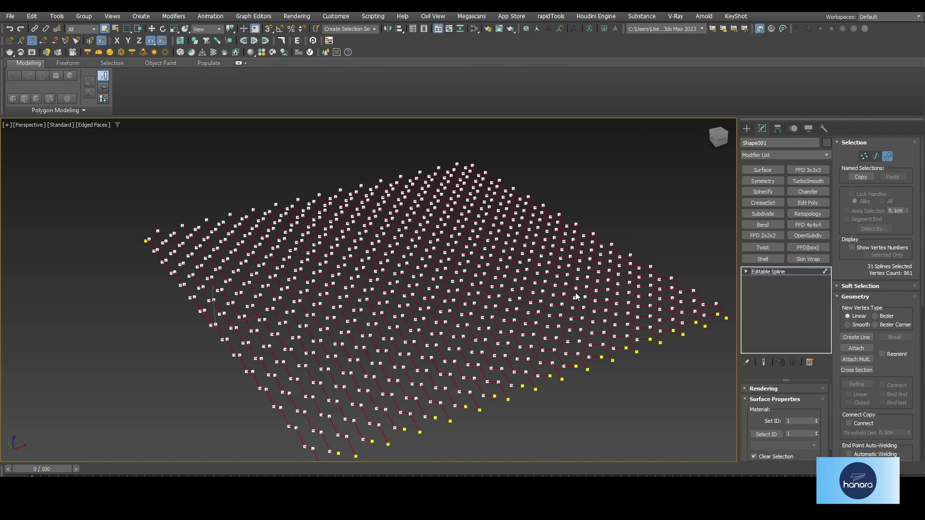
{"action": "middle_click_drag", "start_coordinate": [444, 302], "coordinate": [444, 301], "text": "alt"}
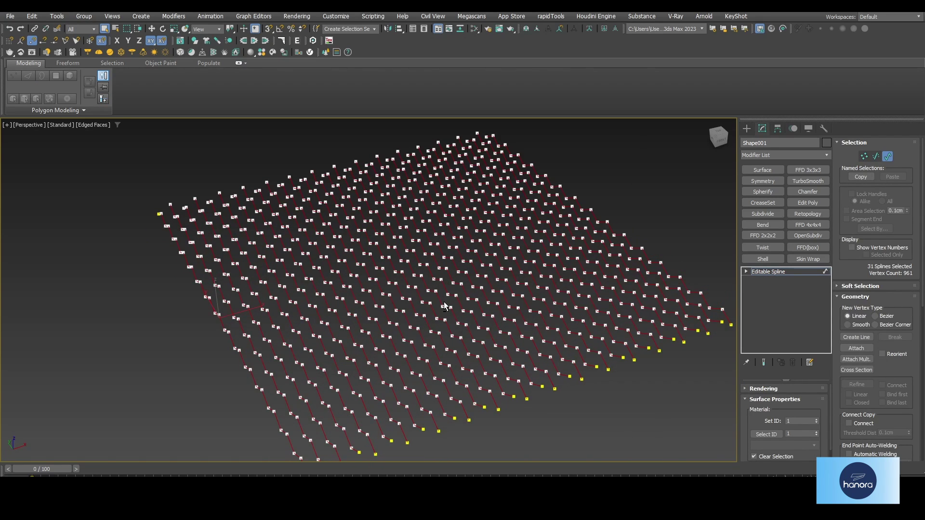
{"action": "key", "text": "e"}
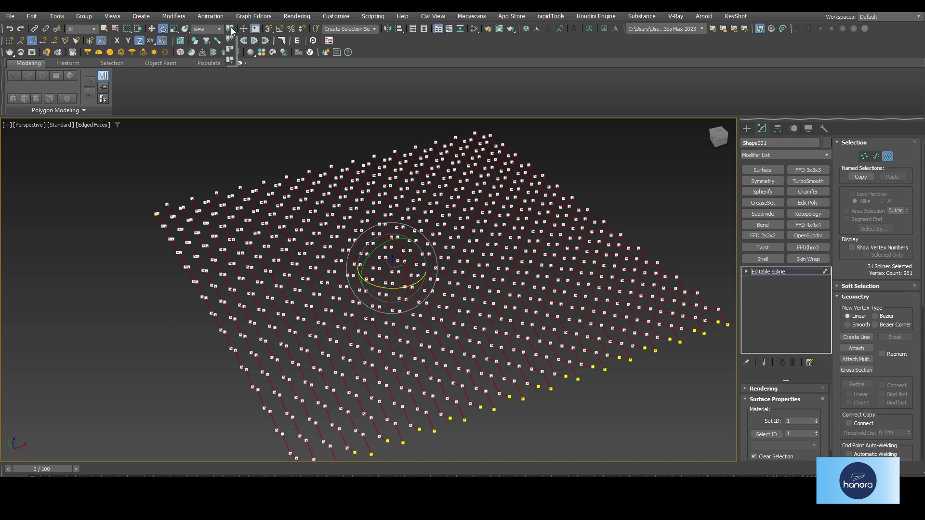
{"action": "left_click_drag", "start_coordinate": [232, 30], "coordinate": [231, 53]}
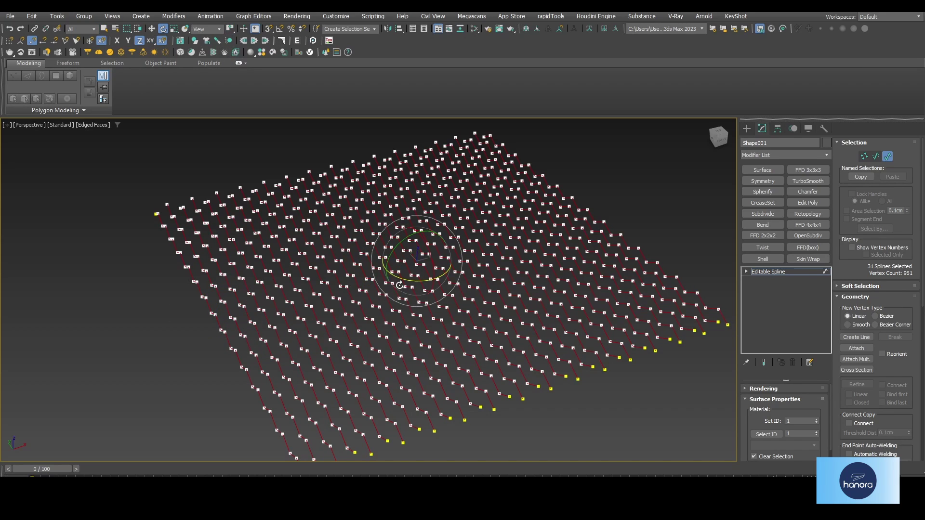
{"action": "key", "text": "a"}
{"action": "left_click_drag", "start_coordinate": [408, 280], "coordinate": [453, 277]}
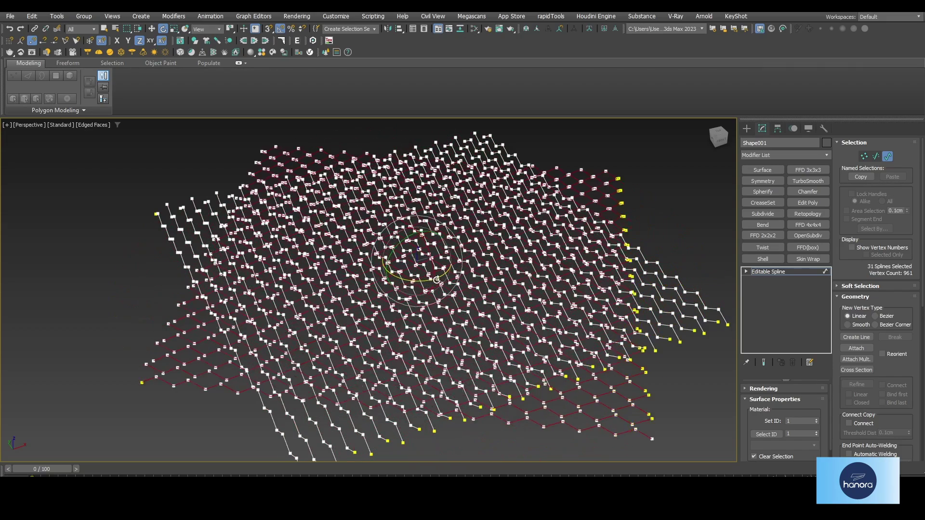
{"action": "middle_click_drag", "start_coordinate": [520, 322], "coordinate": [498, 296], "text": "alt"}
Add a Mirror modifier on the Z axis to all the splines
{"action": "left_click", "coordinate": [798, 154]}
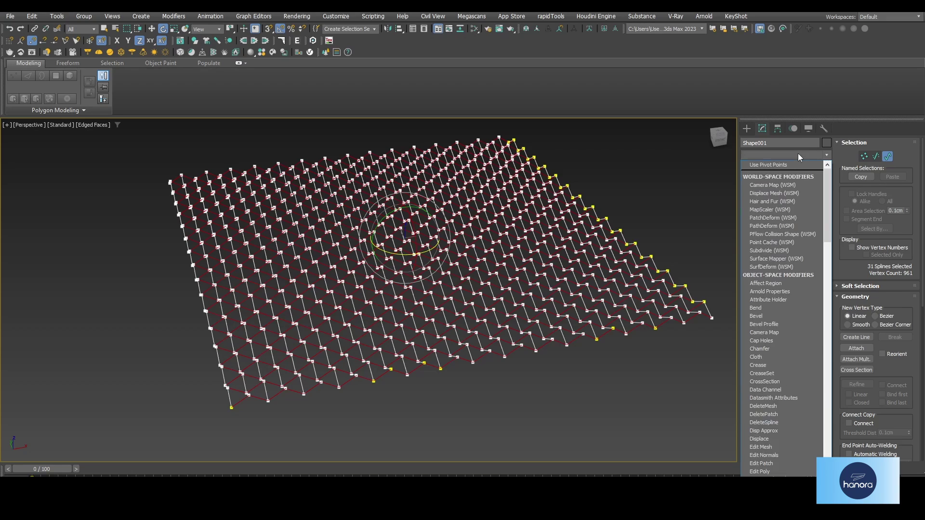
{"action": "type", "text": "mirror"}
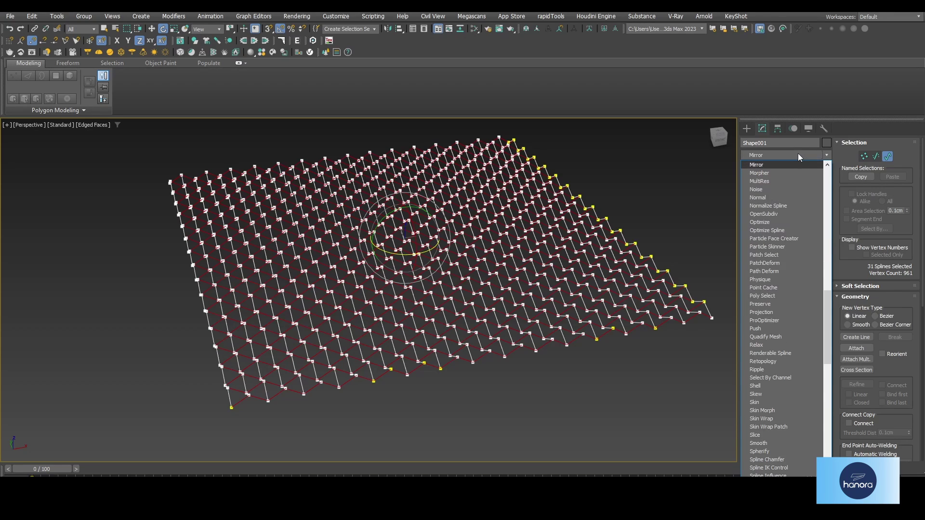
{"action": "key", "text": "Return"}
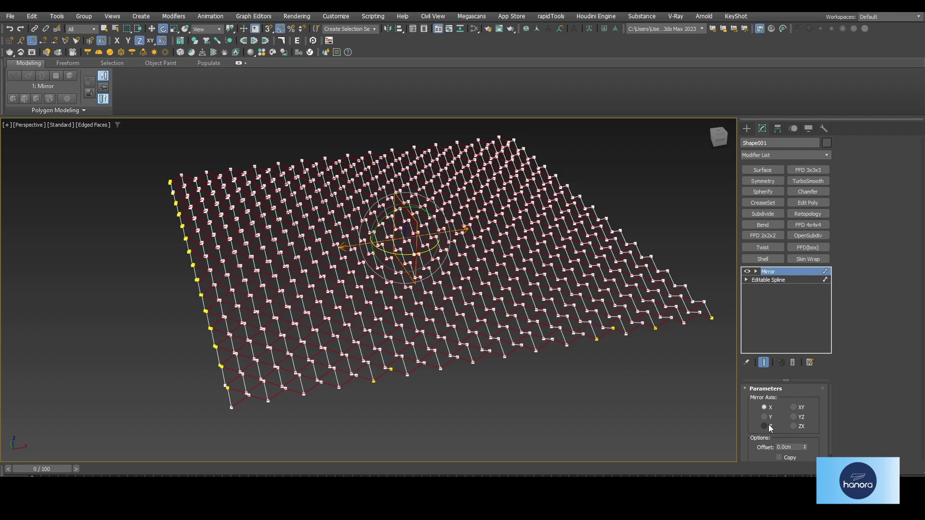
{"action": "left_click", "coordinate": [764, 426]}
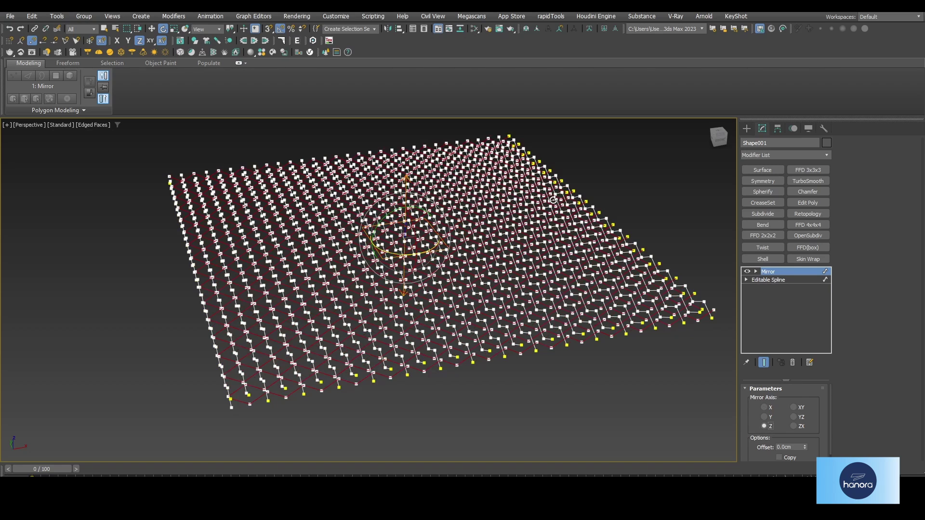
Collapse the mirror into the editable spline and exit Spline sub-object mode
{"action": "right_click", "coordinate": [533, 194]}
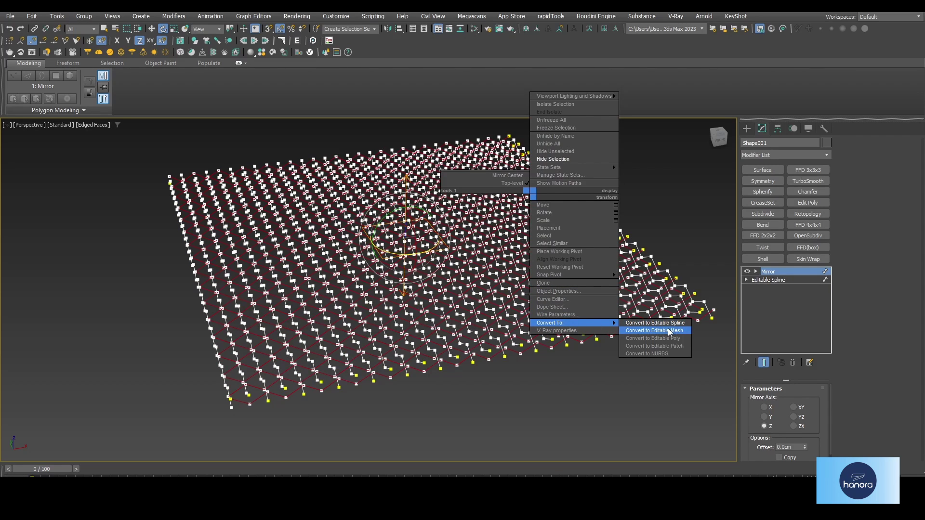
{"action": "left_click", "coordinate": [667, 324]}
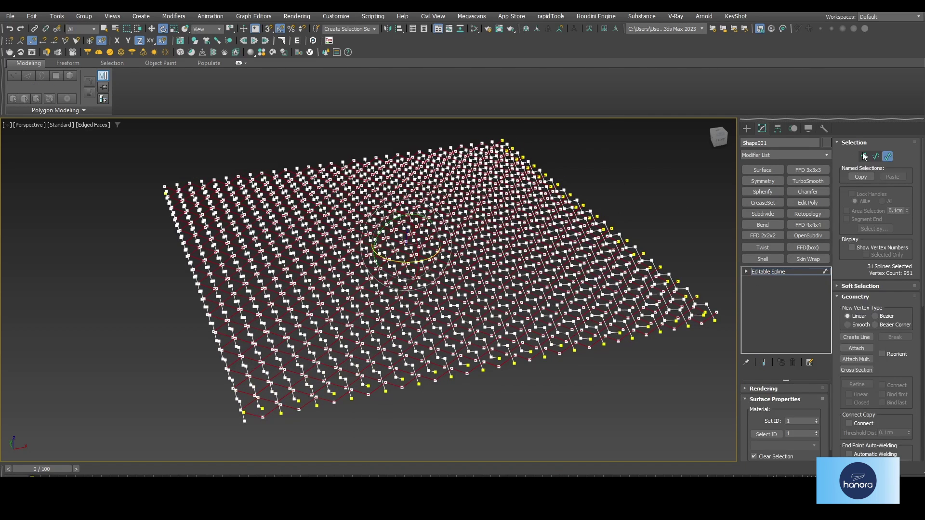
{"action": "left_click", "coordinate": [887, 156]}
{"action": "scroll", "coordinate": [469, 299], "scroll_direction": "up", "scroll_amount": 2}
{"action": "scroll", "coordinate": [448, 309], "scroll_direction": "up", "scroll_amount": 2}
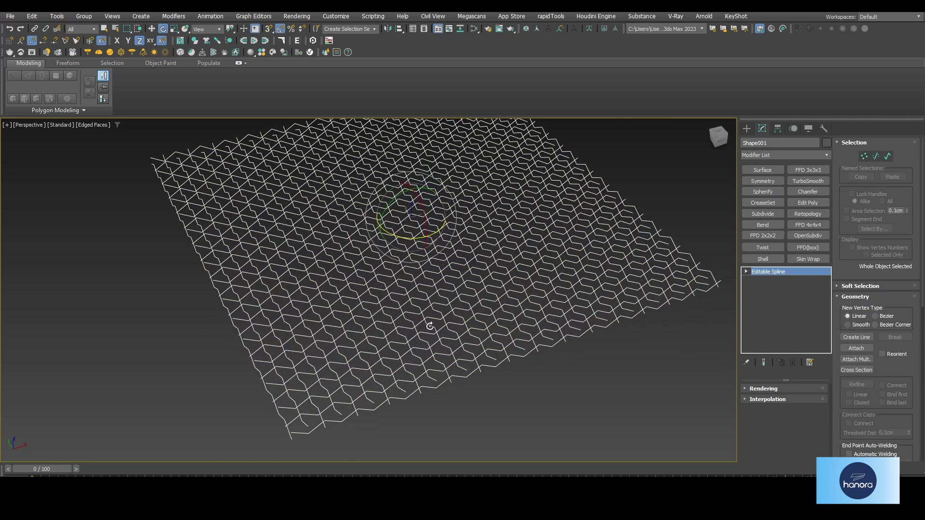
{"action": "scroll", "coordinate": [431, 323], "scroll_direction": "up", "scroll_amount": 3}
Turn on Enable In Renderer and Enable In Viewport for the splines
{"action": "left_click", "coordinate": [770, 390]}
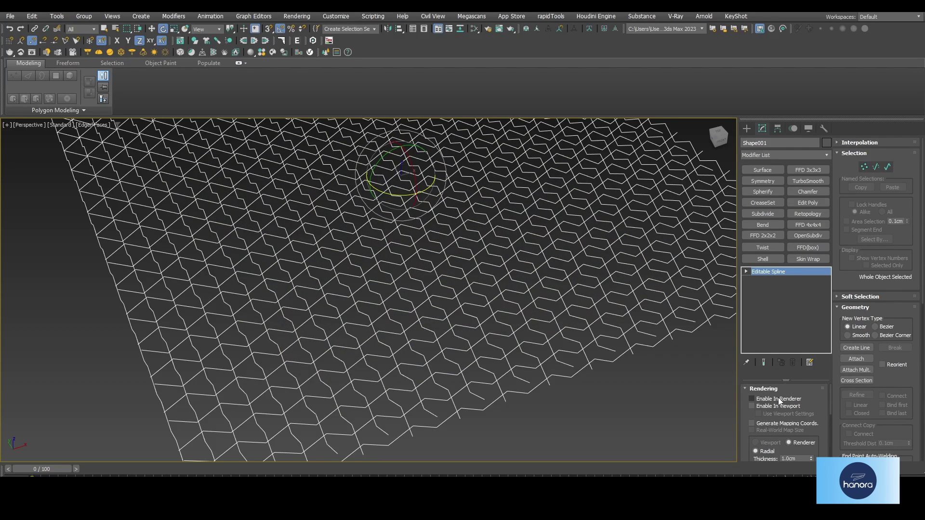
{"action": "left_click", "coordinate": [779, 399]}
{"action": "left_click", "coordinate": [774, 406]}
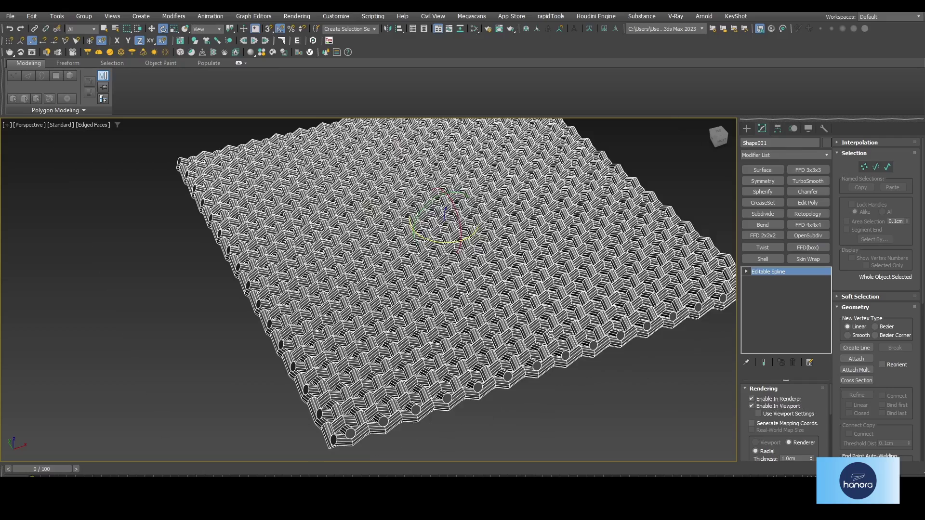
{"action": "scroll", "coordinate": [550, 335], "scroll_direction": "up", "scroll_amount": 2}
{"action": "scroll", "coordinate": [550, 334], "scroll_direction": "up", "scroll_amount": 3}
{"action": "scroll", "coordinate": [550, 334], "scroll_direction": "up", "scroll_amount": 3}
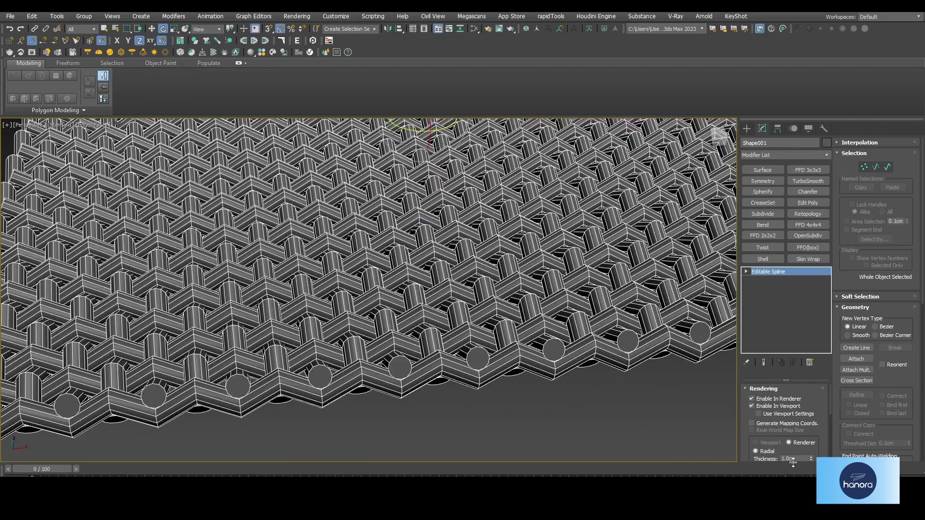
{"action": "scroll", "coordinate": [793, 461], "scroll_direction": "down", "scroll_amount": 1}
Set the rendered tube thickness to 0.7 cm
{"action": "double_click", "coordinate": [798, 446]}
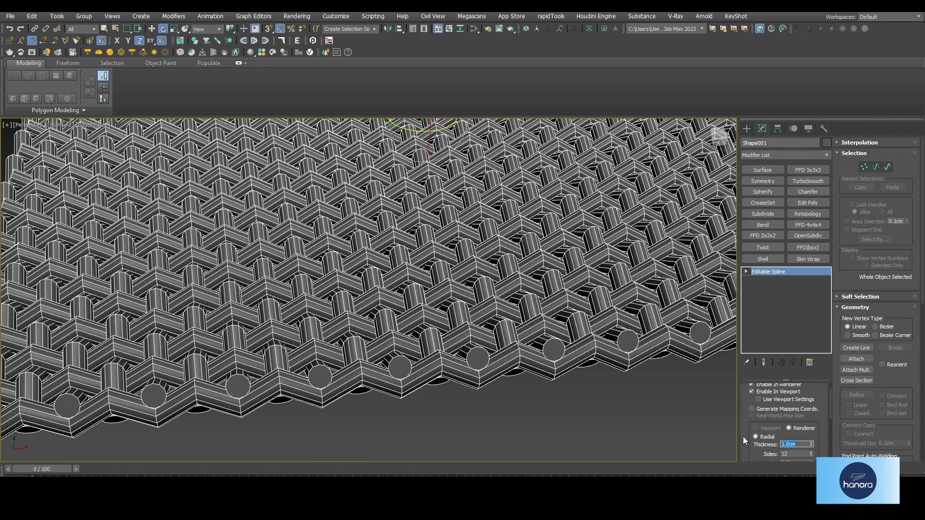
{"action": "type", "text": ".7"}
{"action": "key", "text": "Return"}
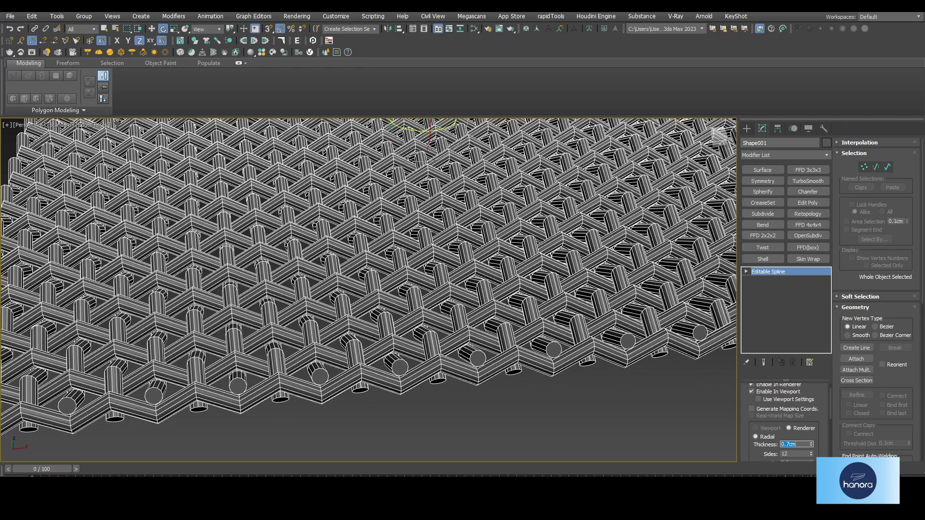
{"action": "left_click", "coordinate": [864, 166]}
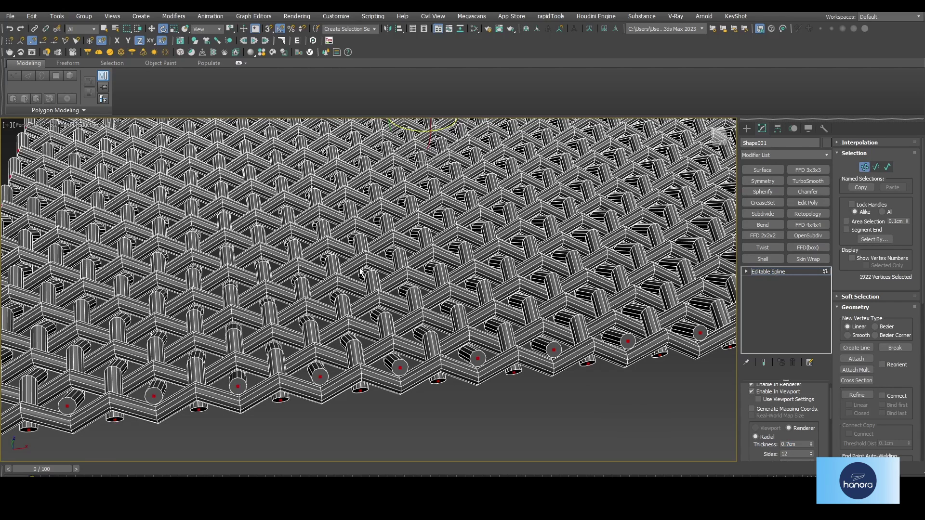
Fillet all the zigzag corner vertices with a value of 1
{"action": "scroll", "coordinate": [860, 387], "scroll_direction": "down", "scroll_amount": 1}
{"action": "scroll", "coordinate": [860, 387], "scroll_direction": "down", "scroll_amount": 1}
{"action": "scroll", "coordinate": [860, 389], "scroll_direction": "down", "scroll_amount": 1}
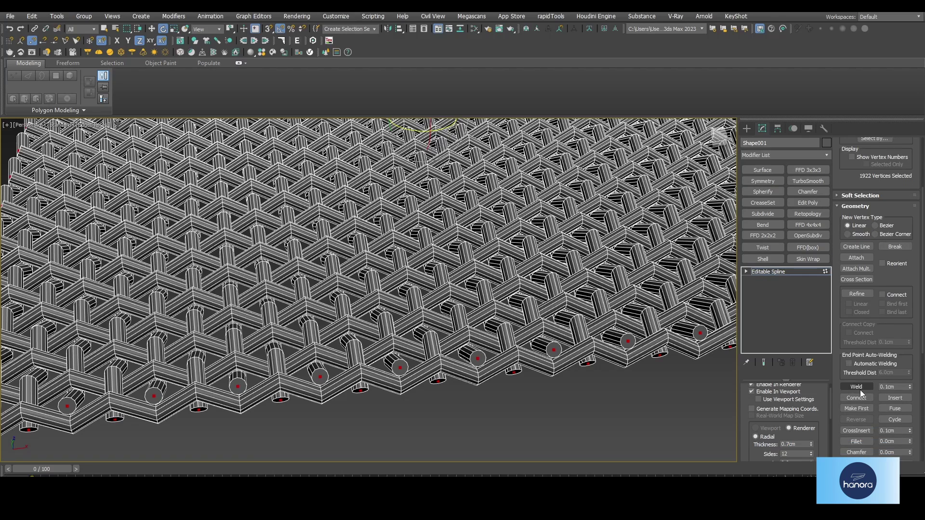
{"action": "scroll", "coordinate": [860, 389], "scroll_direction": "down", "scroll_amount": 2}
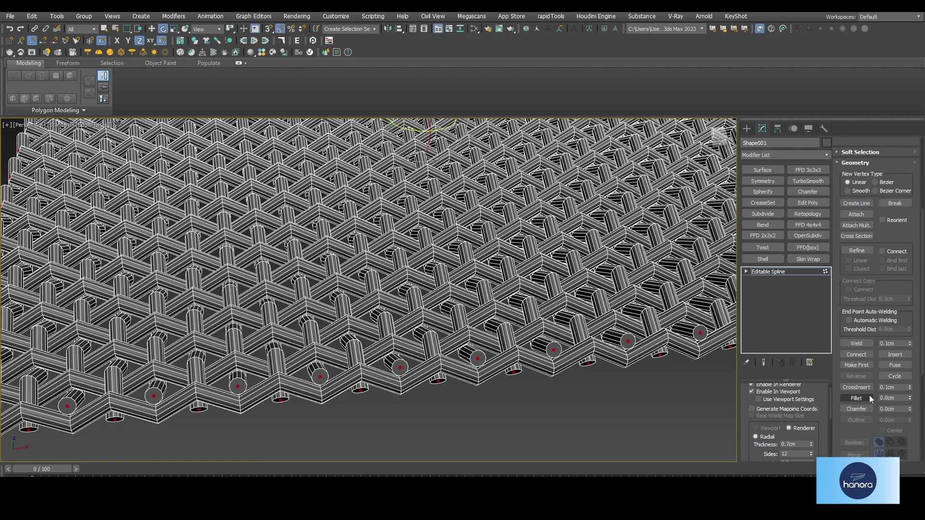
{"action": "left_click", "coordinate": [901, 398]}
{"action": "key", "text": "BackSpace"}
{"action": "type", "text": "1"}
{"action": "key", "text": "Return"}
Set the spline's Interpolation Steps to 1 for lighter, more angular tubes
{"action": "scroll", "coordinate": [881, 299], "scroll_direction": "up", "scroll_amount": 2}
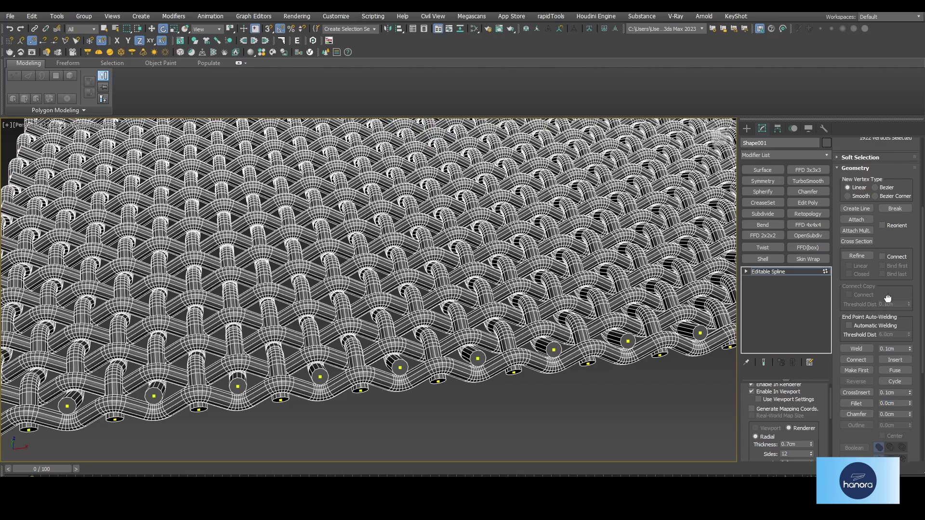
{"action": "scroll", "coordinate": [881, 275], "scroll_direction": "up", "scroll_amount": 3}
{"action": "scroll", "coordinate": [880, 268], "scroll_direction": "up", "scroll_amount": 1}
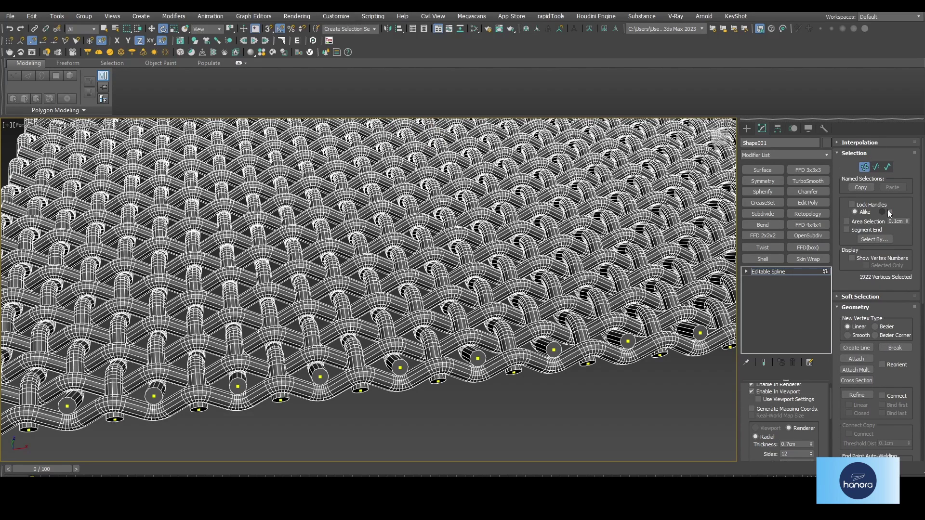
{"action": "left_click", "coordinate": [880, 144]}
{"action": "left_click", "coordinate": [884, 153]}
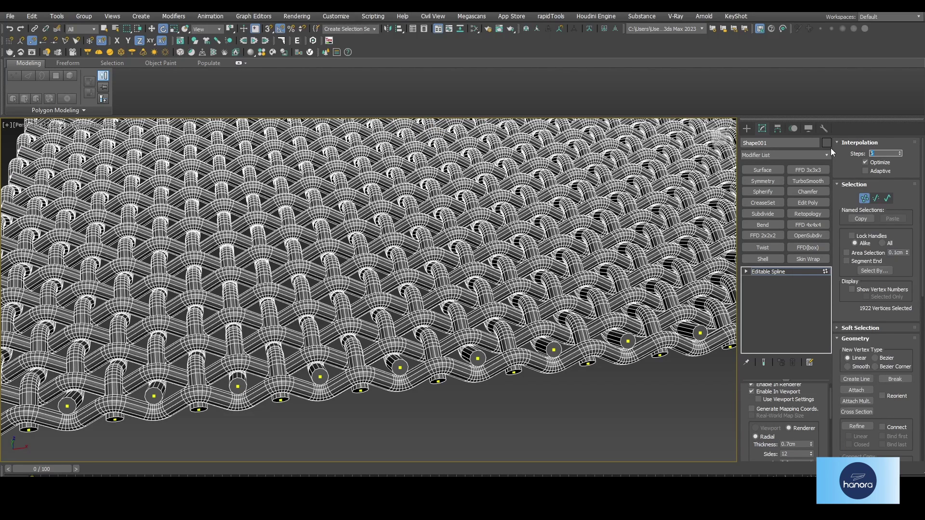
{"action": "key", "text": "Return"}
{"action": "middle_click_drag", "start_coordinate": [437, 287], "coordinate": [458, 281]}
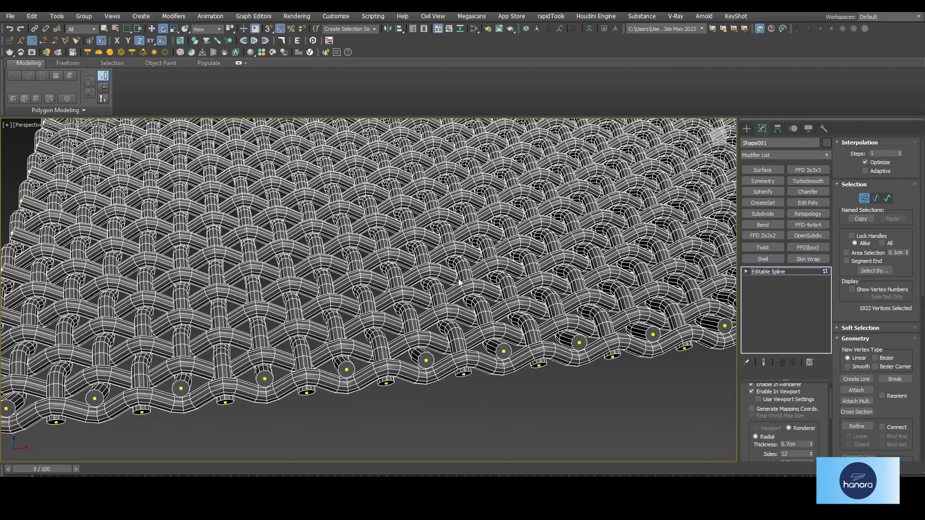
{"action": "scroll", "coordinate": [434, 356], "scroll_direction": "up", "scroll_amount": 2}
{"action": "scroll", "coordinate": [434, 356], "scroll_direction": "up", "scroll_amount": 2}
{"action": "scroll", "coordinate": [439, 347], "scroll_direction": "down", "scroll_amount": 4}
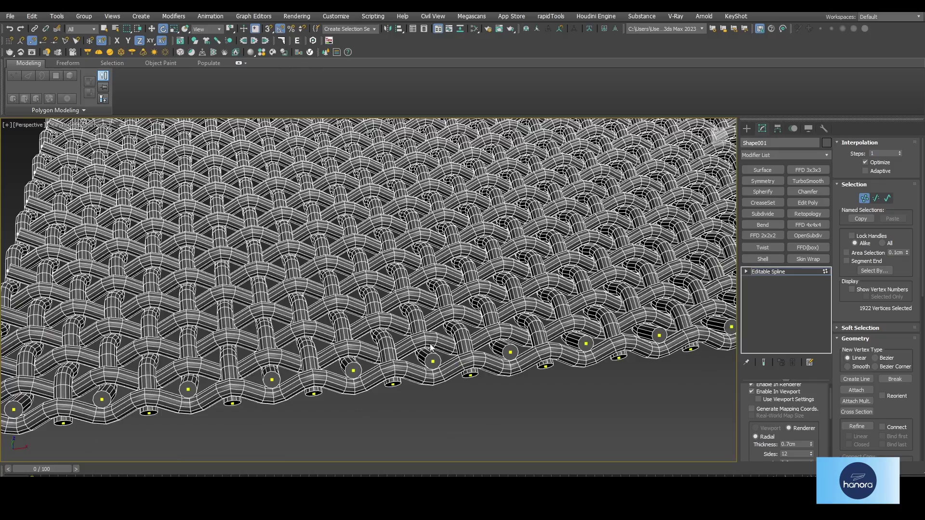
{"action": "middle_click_drag", "start_coordinate": [443, 452], "coordinate": [443, 324]}
{"action": "scroll", "coordinate": [454, 244], "scroll_direction": "down", "scroll_amount": 2}
{"action": "scroll", "coordinate": [447, 269], "scroll_direction": "up", "scroll_amount": 2}
{"action": "scroll", "coordinate": [481, 261], "scroll_direction": "down", "scroll_amount": 5}
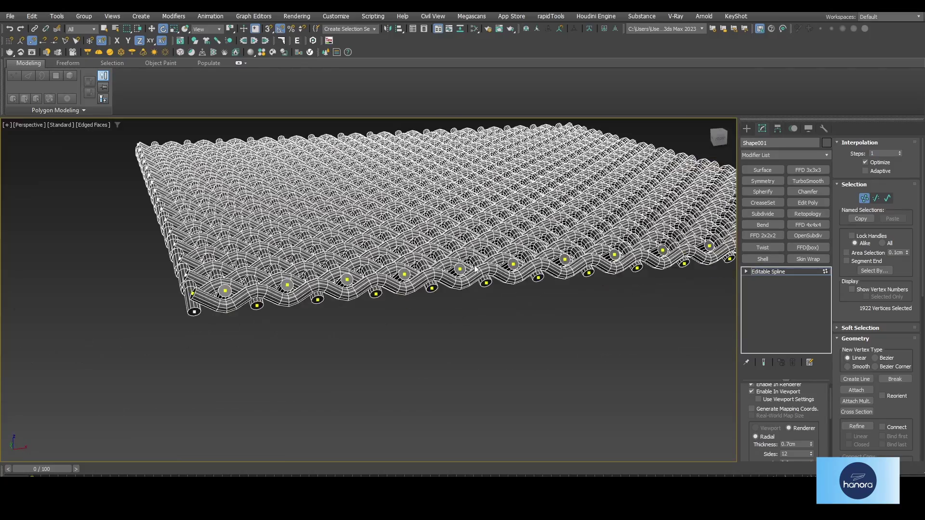
{"action": "scroll", "coordinate": [470, 234], "scroll_direction": "up", "scroll_amount": 2}
Convert the tube lattice to Editable Poly and select one tube end-cap polygon
{"action": "right_click", "coordinate": [469, 221]}
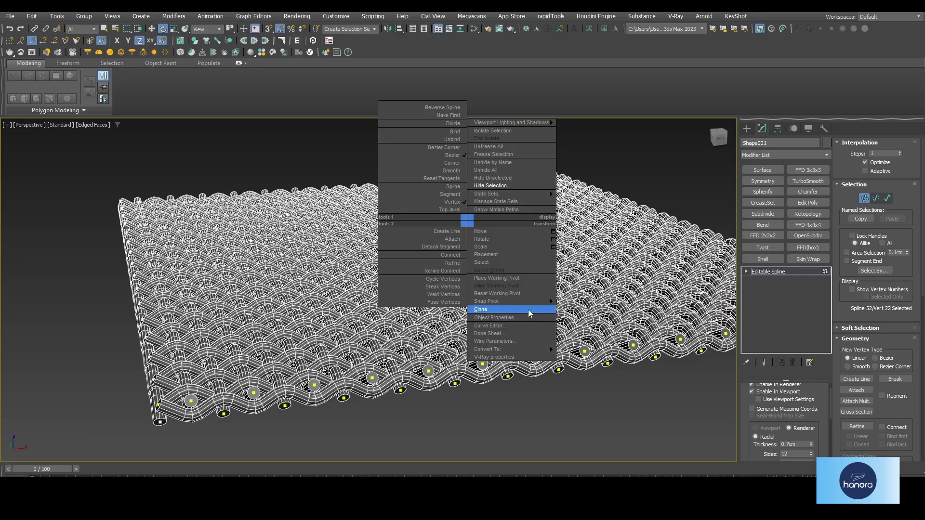
{"action": "mouse_move", "coordinate": [511, 349]}
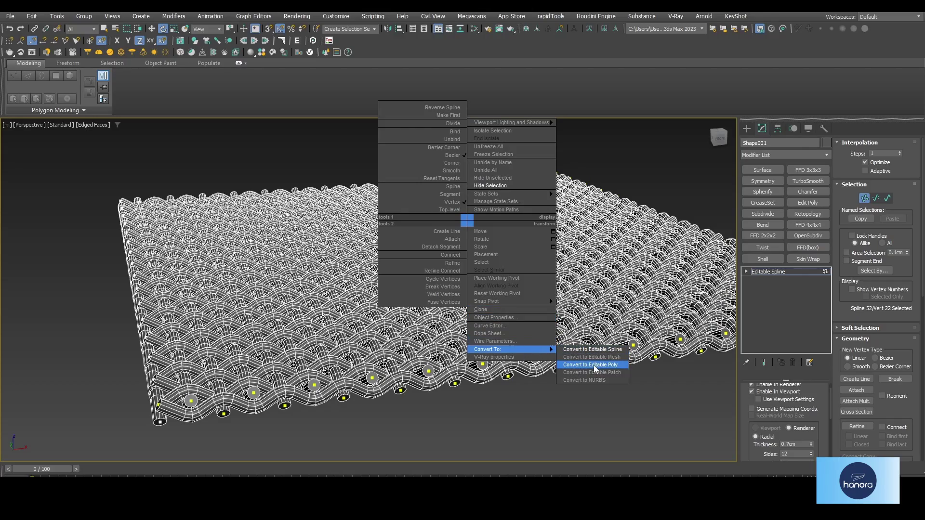
{"action": "left_click", "coordinate": [598, 368]}
{"action": "scroll", "coordinate": [361, 375], "scroll_direction": "up", "scroll_amount": 1}
{"action": "key", "text": "2"}
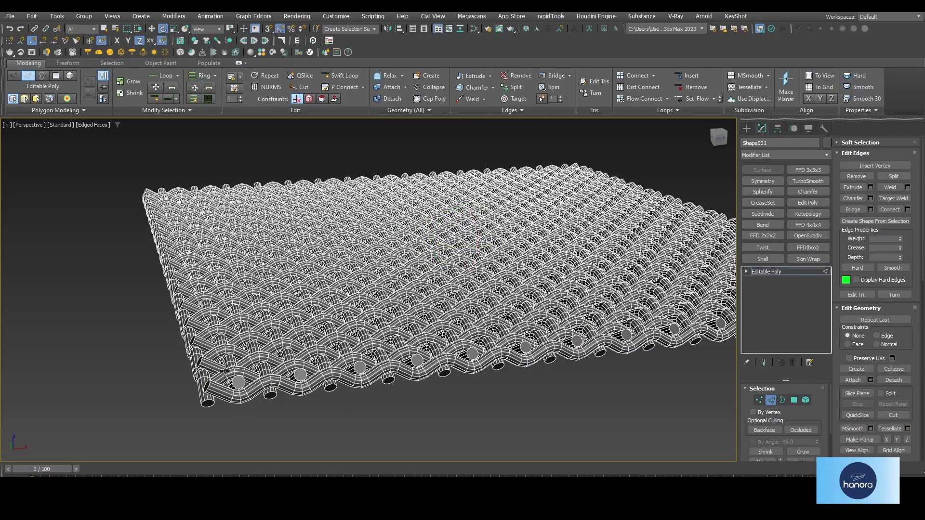
{"action": "scroll", "coordinate": [224, 371], "scroll_direction": "up", "scroll_amount": 4}
{"action": "scroll", "coordinate": [209, 388], "scroll_direction": "up", "scroll_amount": 4}
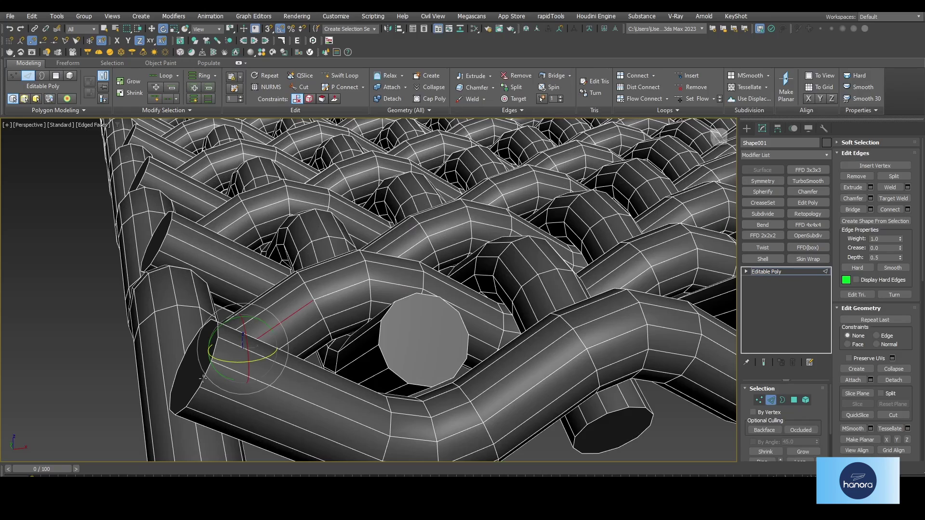
{"action": "left_click", "coordinate": [202, 378]}
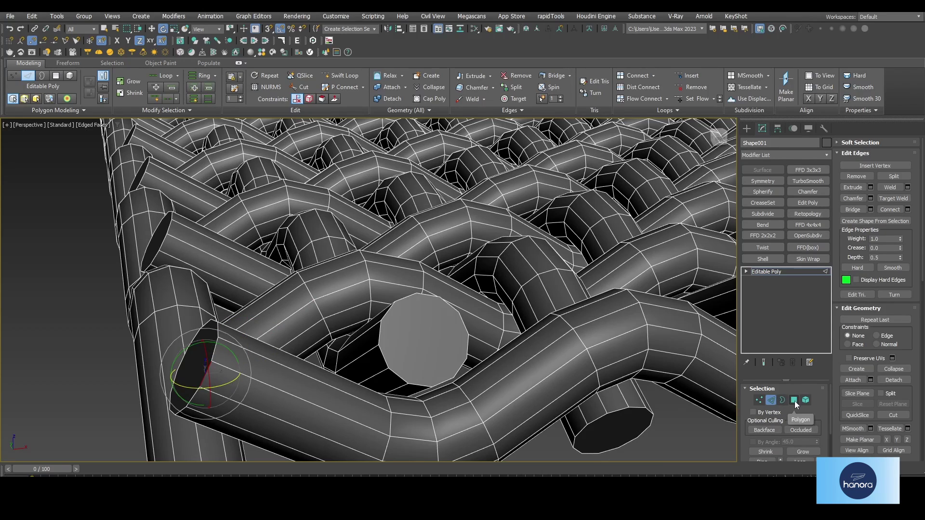
{"action": "left_click", "coordinate": [794, 400]}
{"action": "left_click", "coordinate": [202, 359]}
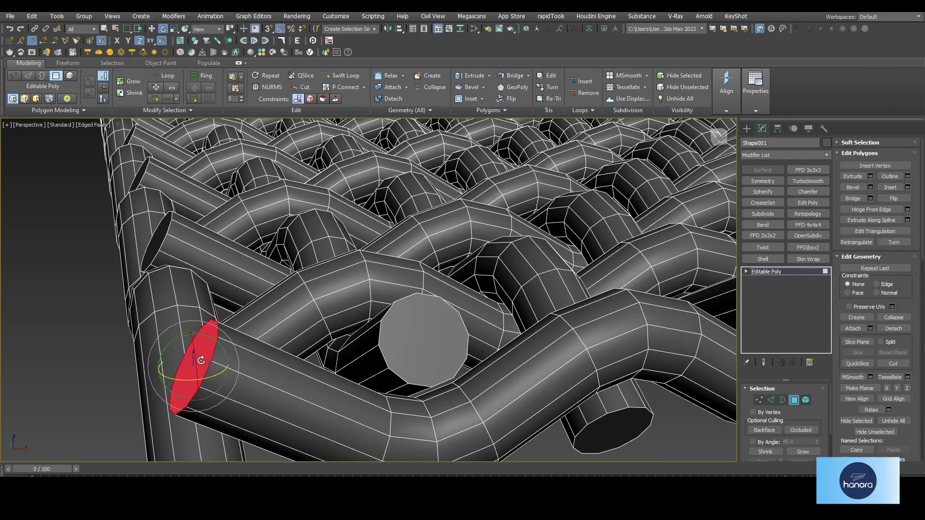
Convert the cap selection to border edges and select all similar end-cap edge loops
{"action": "scroll", "coordinate": [201, 358], "scroll_direction": "down", "scroll_amount": 2}
{"action": "scroll", "coordinate": [242, 369], "scroll_direction": "down", "scroll_amount": 2}
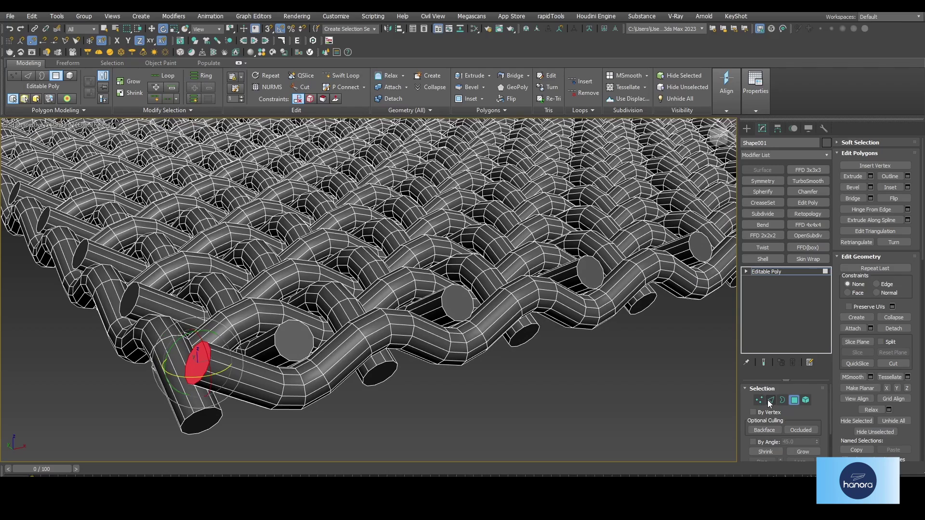
{"action": "left_click", "coordinate": [771, 400]}
{"action": "scroll", "coordinate": [231, 340], "scroll_direction": "up", "scroll_amount": 2}
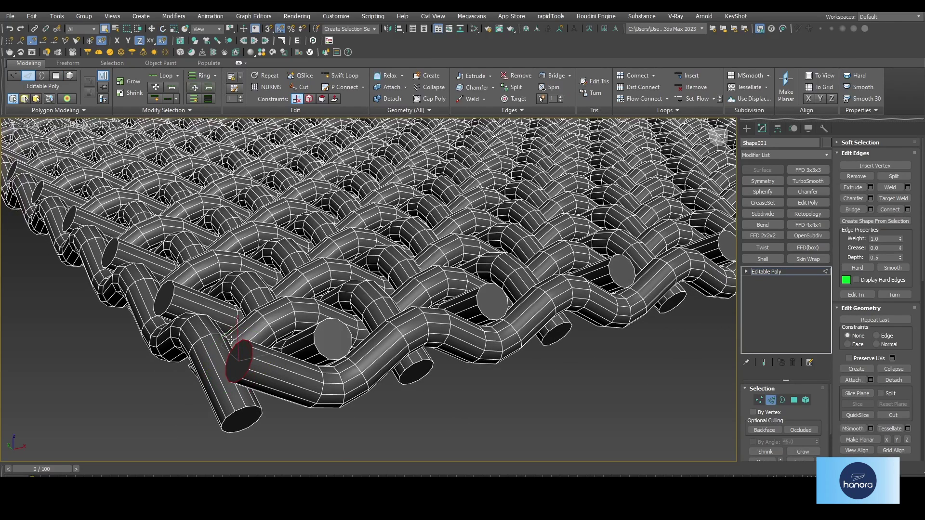
{"action": "left_click", "coordinate": [166, 110]}
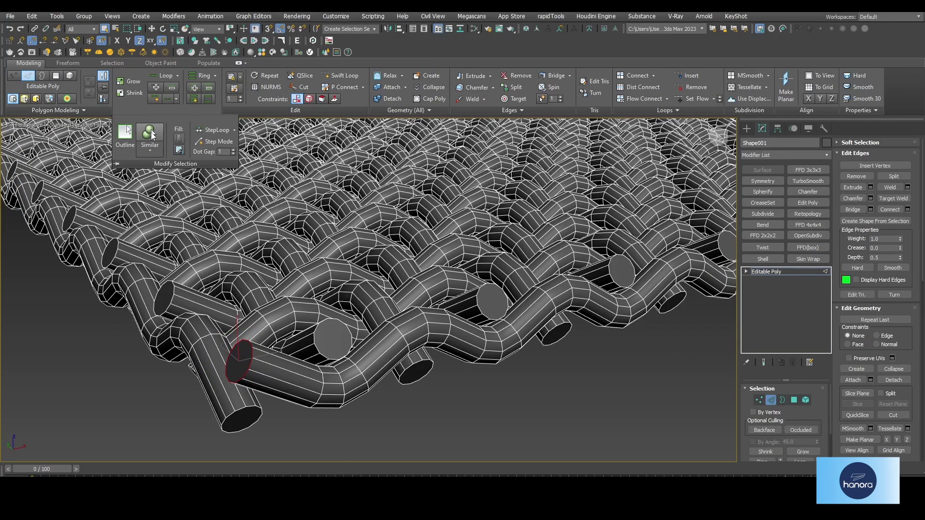
{"action": "left_click", "coordinate": [150, 138]}
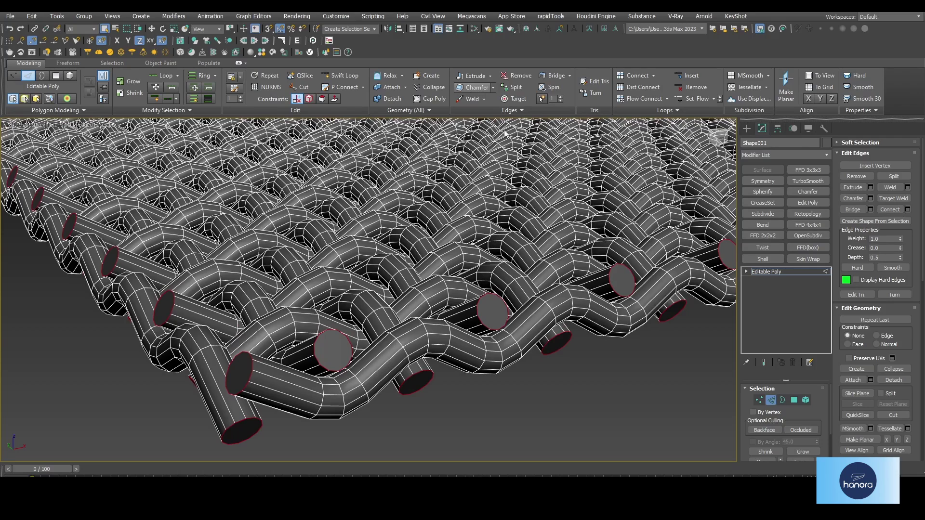
Chamfer the selected end-cap edges by 0.05cm
{"action": "left_click_drag", "start_coordinate": [378, 279], "coordinate": [645, 318]}
{"action": "type", "text": ".05"}
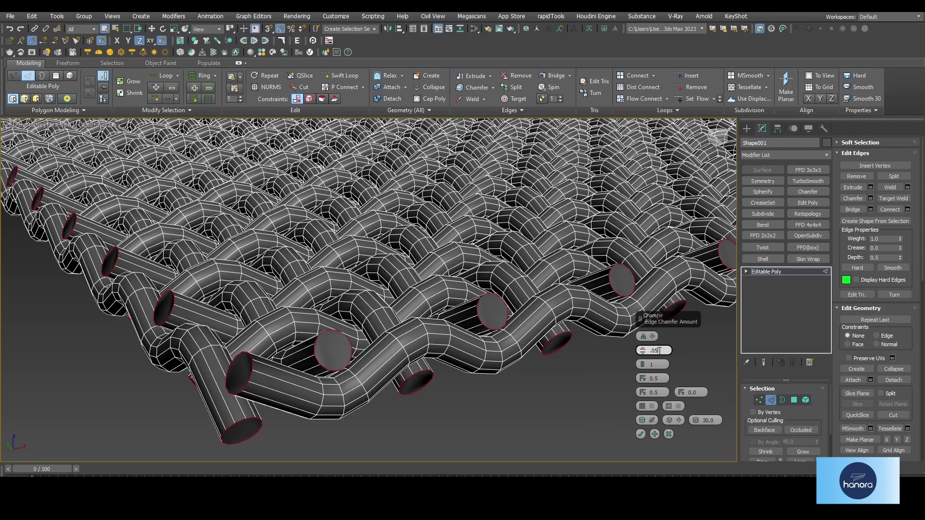
{"action": "type", "text": "0.05"}
{"action": "key", "text": "Return"}
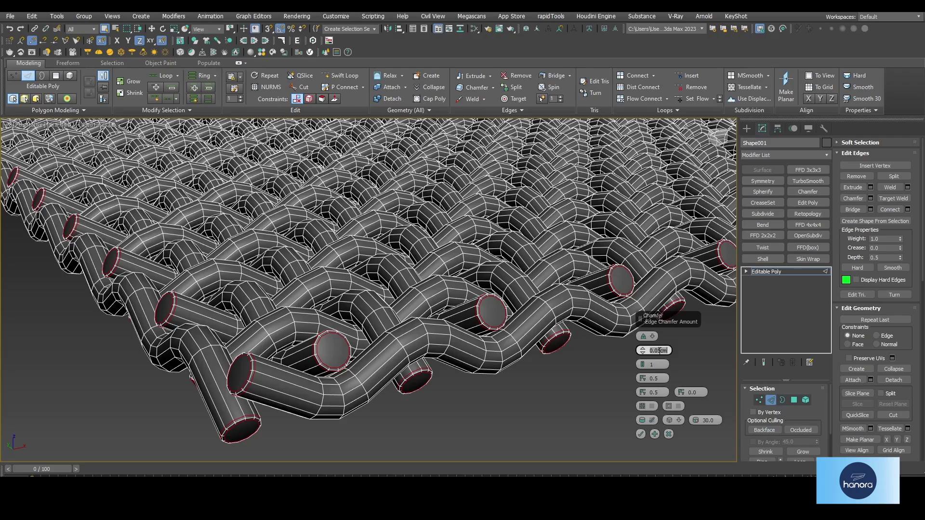
{"action": "left_click", "coordinate": [641, 435]}
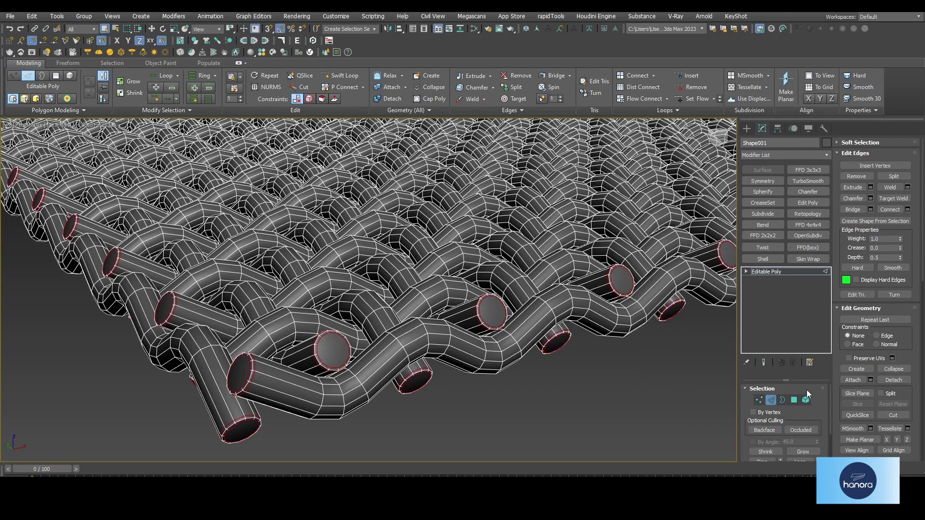
{"action": "left_click", "coordinate": [794, 400]}
Add TurboSmooth with Isoline Display and 3 iterations, and hide edged faces with F4
{"action": "left_click", "coordinate": [794, 399]}
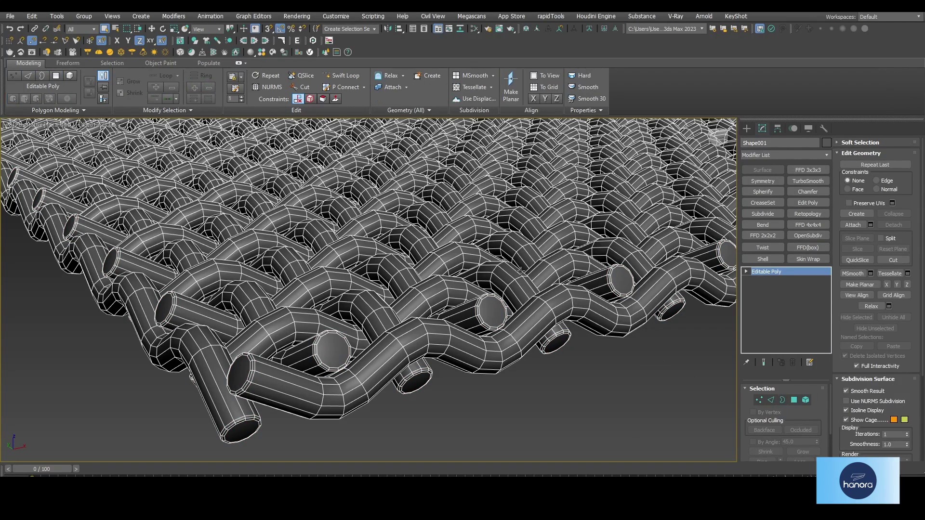
{"action": "scroll", "coordinate": [417, 251], "scroll_direction": "up", "scroll_amount": 3}
{"action": "left_click", "coordinate": [808, 182]}
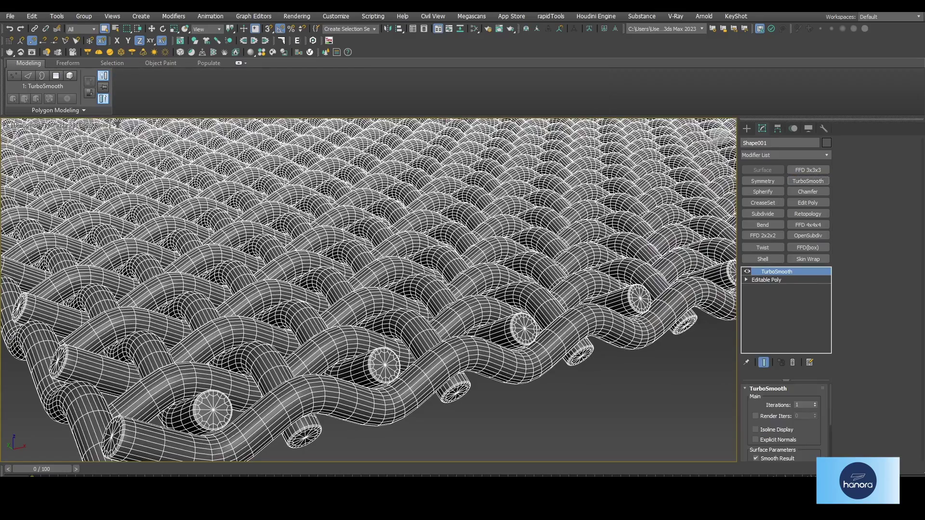
{"action": "middle_click_drag", "start_coordinate": [446, 391], "coordinate": [497, 380]}
{"action": "left_click", "coordinate": [777, 429]}
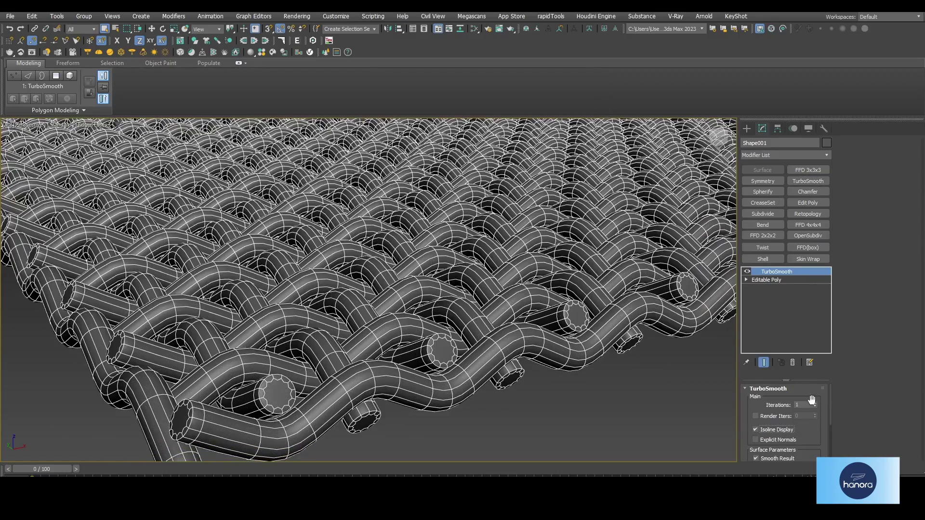
{"action": "left_click", "coordinate": [816, 403]}
{"action": "left_click", "coordinate": [815, 403]}
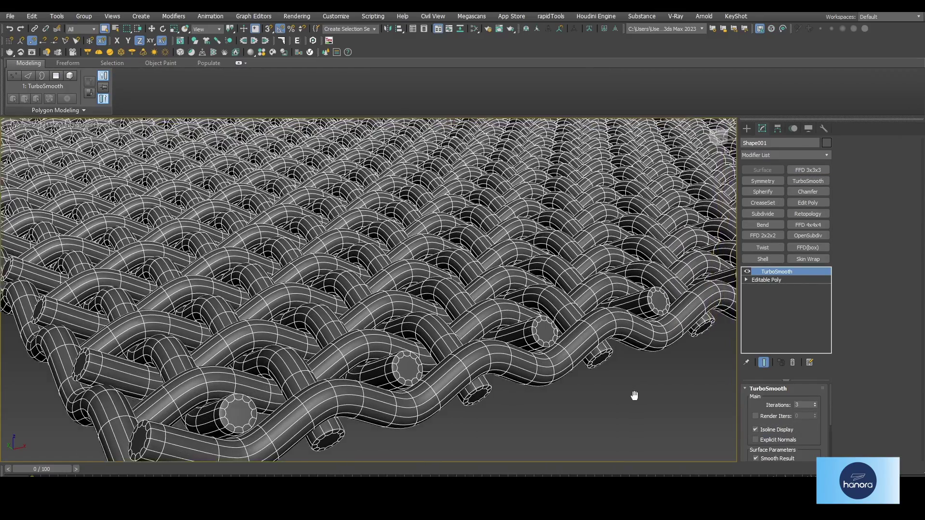
{"action": "scroll", "coordinate": [626, 397], "scroll_direction": "down", "scroll_amount": 3}
{"action": "key", "text": "F4"}
Orbit to top-down and low oblique views to inspect the smoothed weave
{"action": "scroll", "coordinate": [523, 352], "scroll_direction": "down", "scroll_amount": 5}
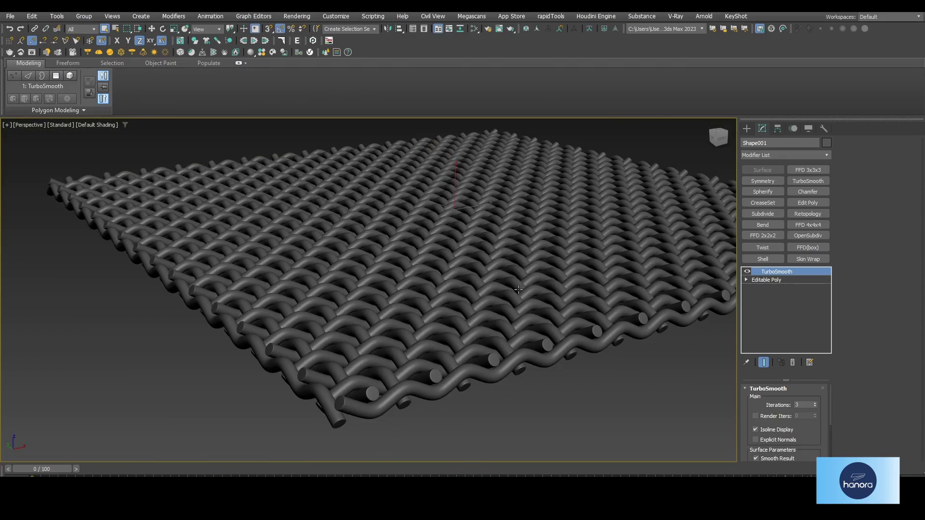
{"action": "mouse_move", "coordinate": [519, 290]}
{"action": "middle_mouse_down", "text": "alt"}
{"action": "mouse_move", "coordinate": [517, 316]}
{"action": "mouse_move", "coordinate": [481, 319]}
{"action": "middle_mouse_up", "text": "alt"}
{"action": "scroll", "coordinate": [517, 316], "scroll_direction": "up", "scroll_amount": 5}
{"action": "scroll", "coordinate": [482, 320], "scroll_direction": "down", "scroll_amount": 5}
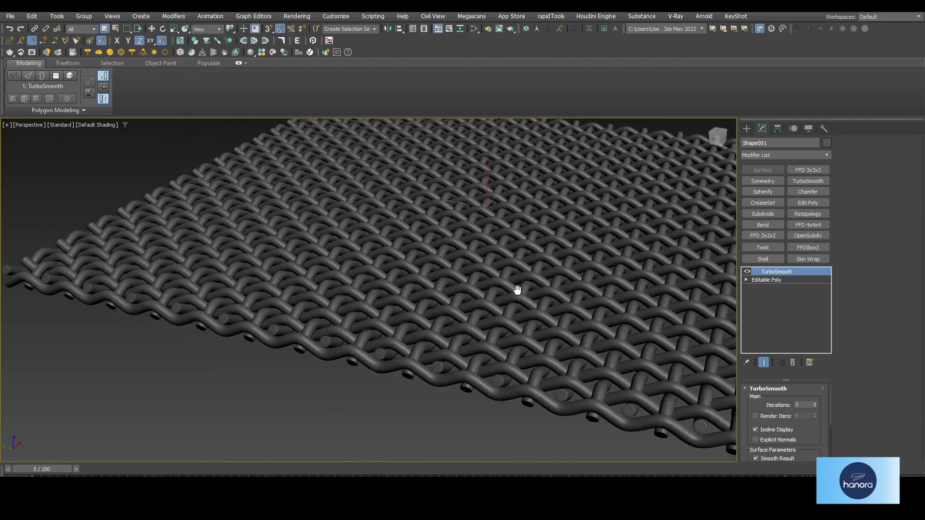
{"action": "middle_click_drag", "start_coordinate": [516, 289], "coordinate": [603, 303], "text": "alt"}
{"action": "scroll", "coordinate": [610, 320], "scroll_direction": "up", "scroll_amount": 5}
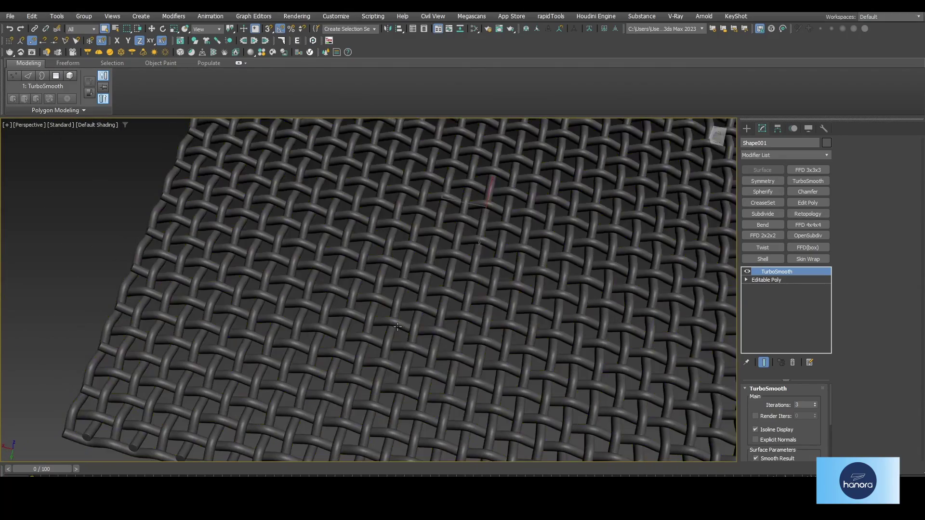